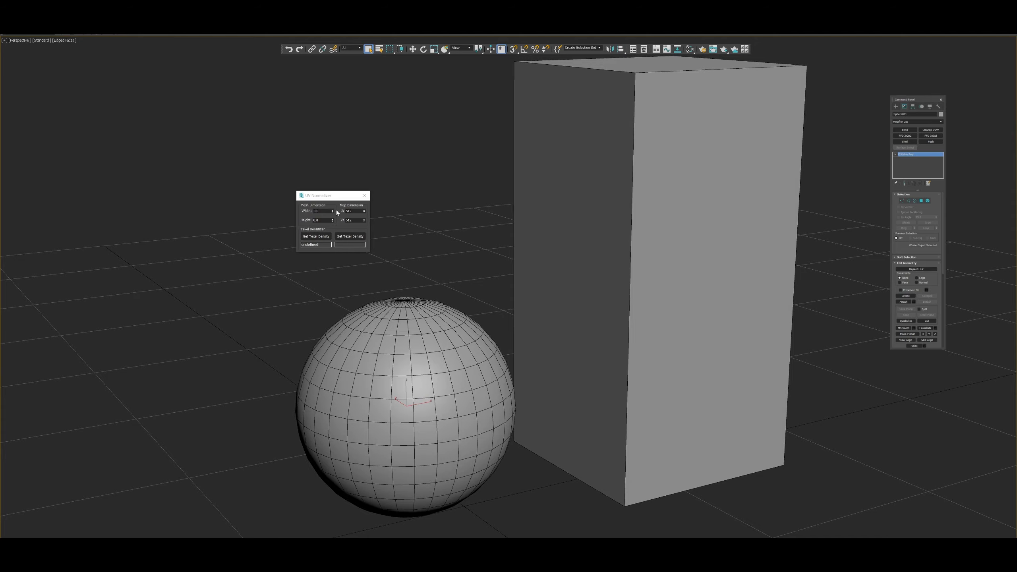
left_click_drag(335, 197, 343, 195)
middle_click_drag(366, 265, 398, 303, "alt")
scroll(376, 287, "up", 2)
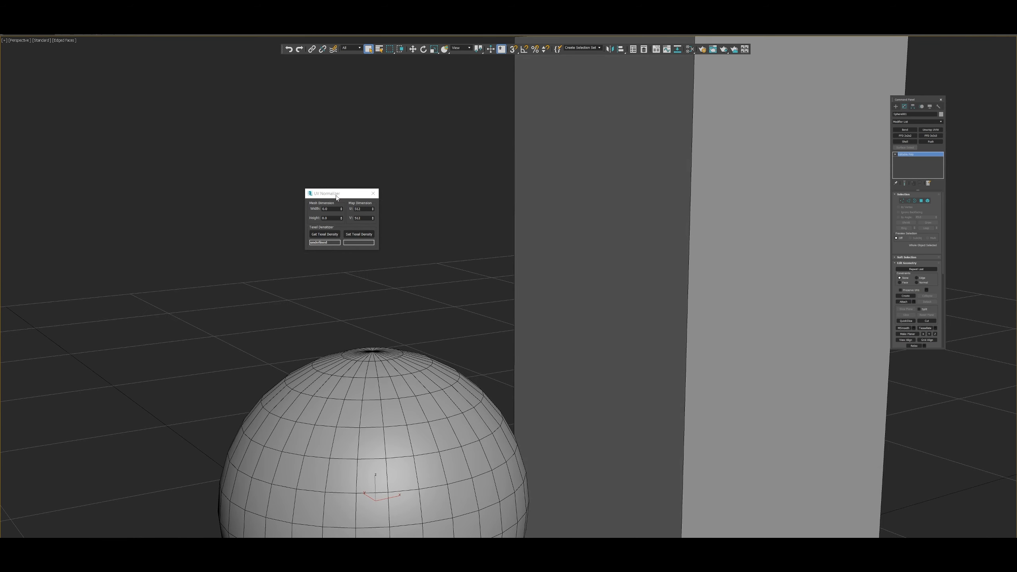
left_click_drag(335, 196, 341, 193)
middle_click_drag(385, 275, 395, 286, "alt")
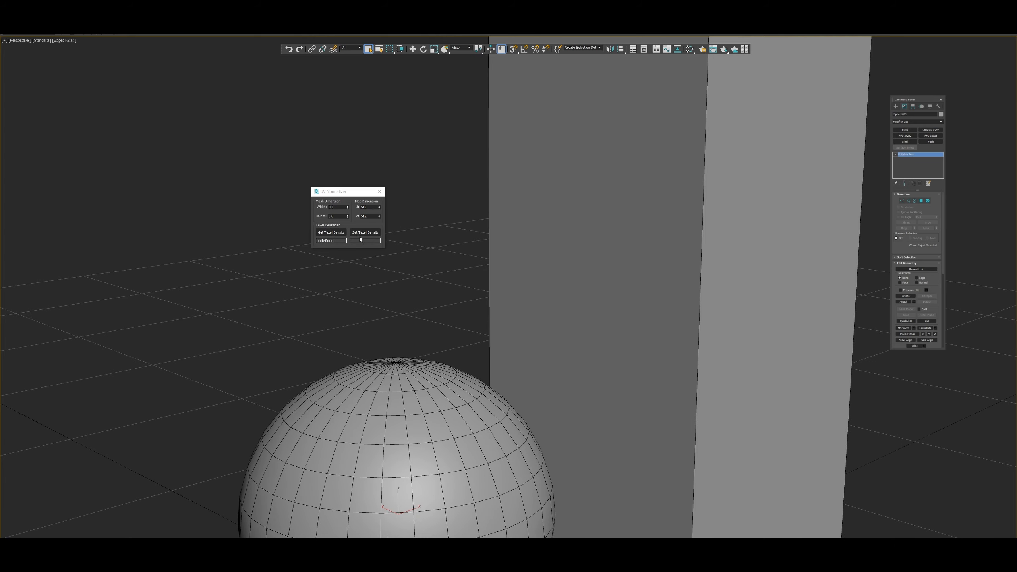
left_click_drag(350, 191, 293, 182)
scroll(424, 268, "down", 8)
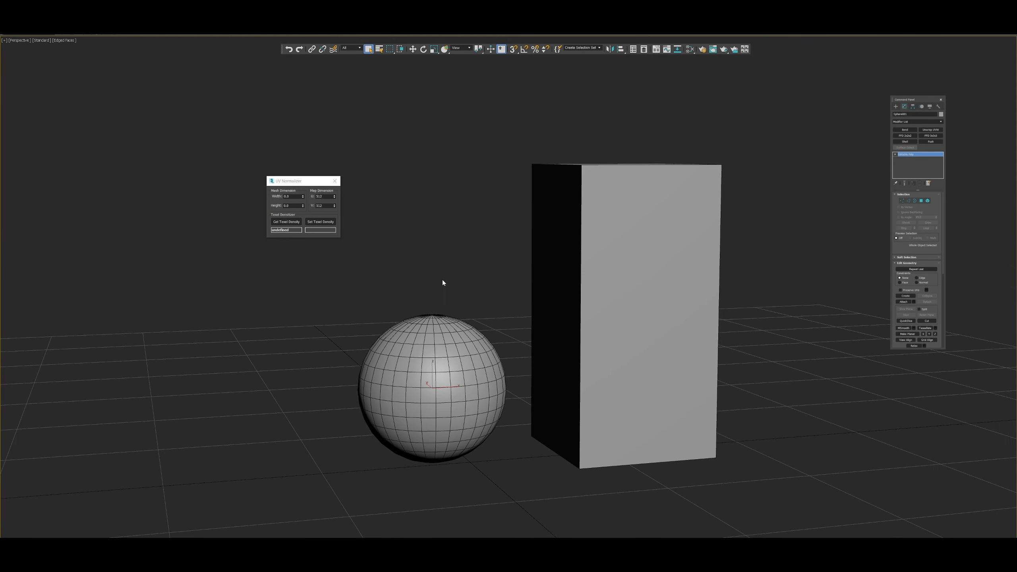
mouse_move(441, 283)
middle_mouse_down("alt")
mouse_move(460, 265)
mouse_move(467, 273)
mouse_move(455, 262)
mouse_move(440, 286)
middle_mouse_up("alt")
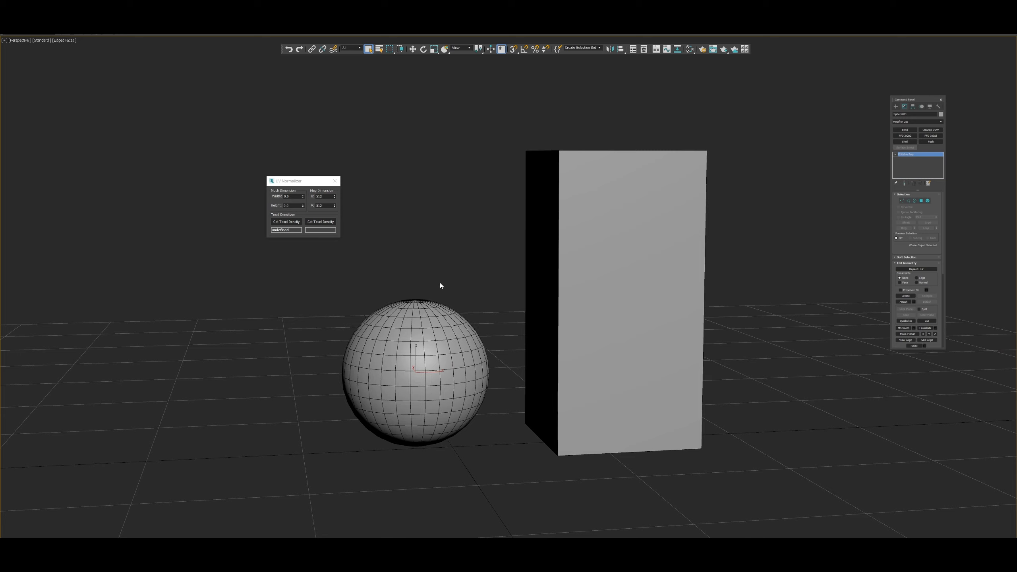
left_click_drag(395, 268, 469, 311)
left_click_drag(483, 210, 556, 252)
mouse_move(555, 252)
middle_mouse_down("alt")
mouse_move(480, 281)
mouse_move(600, 271)
middle_mouse_up("alt")
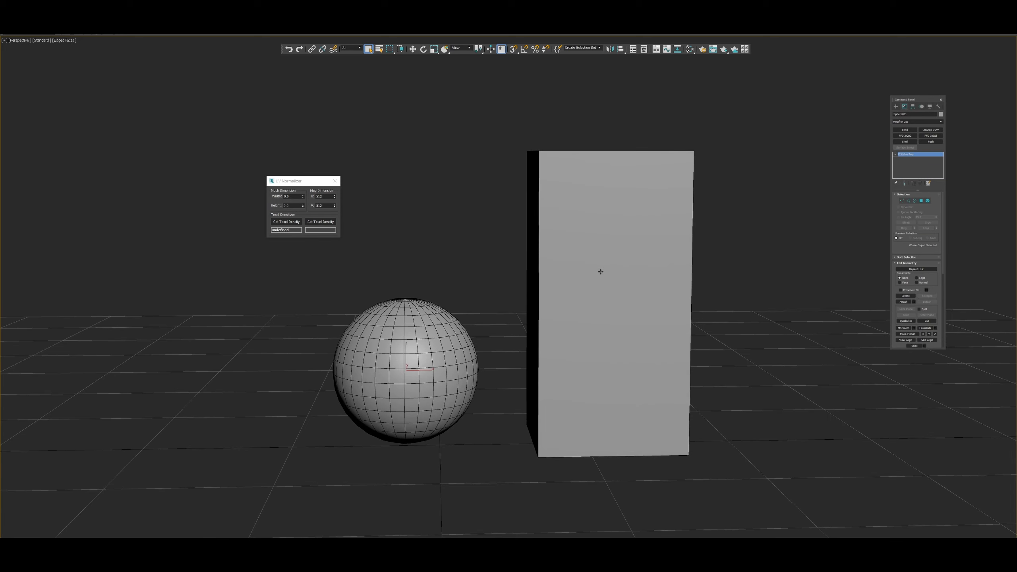
Add an Unwrap UVW modifier to the sphere-and-box mesh and open its UV editor clear of the sphere
left_click(930, 130)
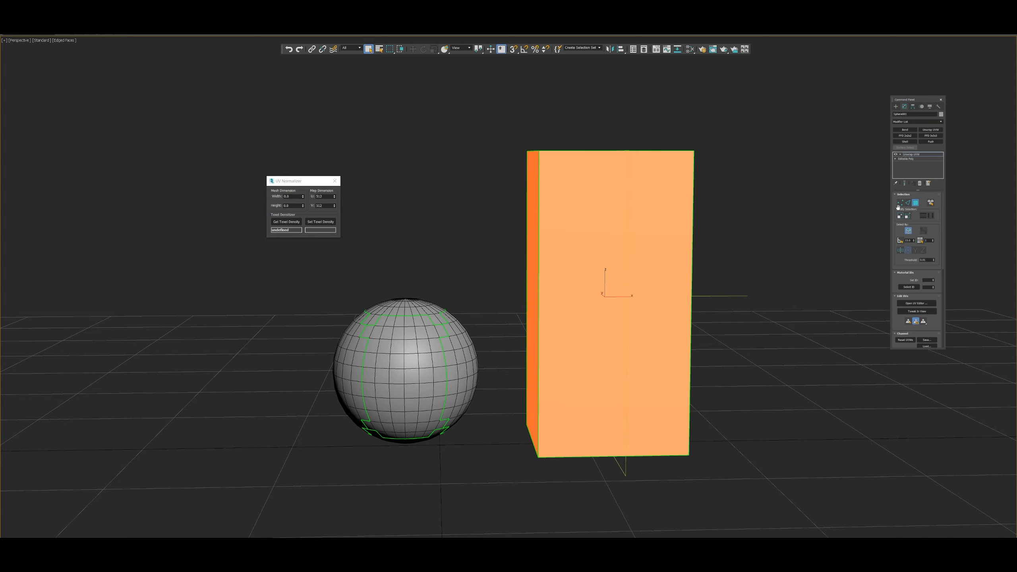
left_click(924, 303)
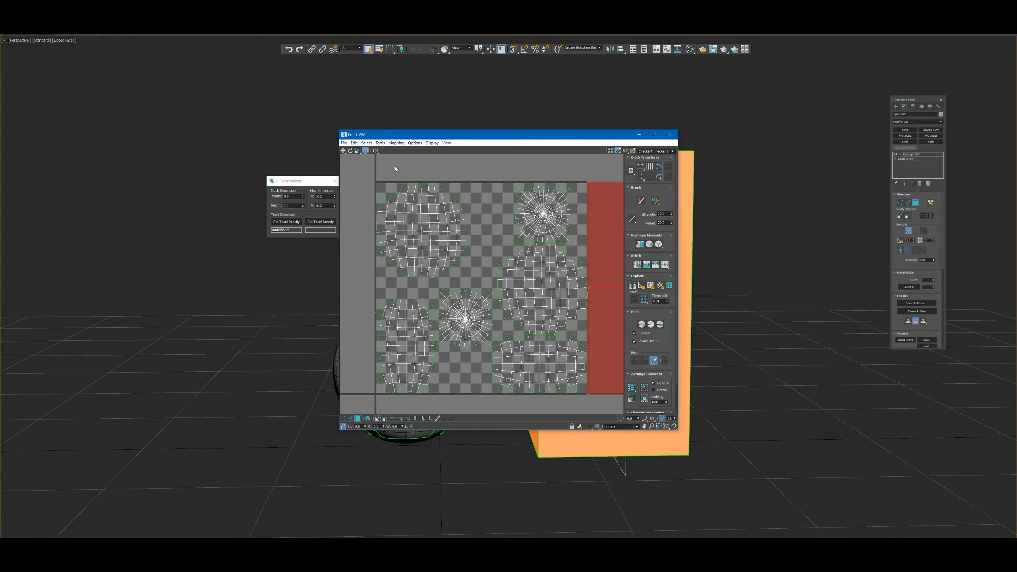
left_click_drag(498, 140, 683, 95)
scroll(641, 260, "down", 4)
middle_click_drag(658, 281, 632, 281)
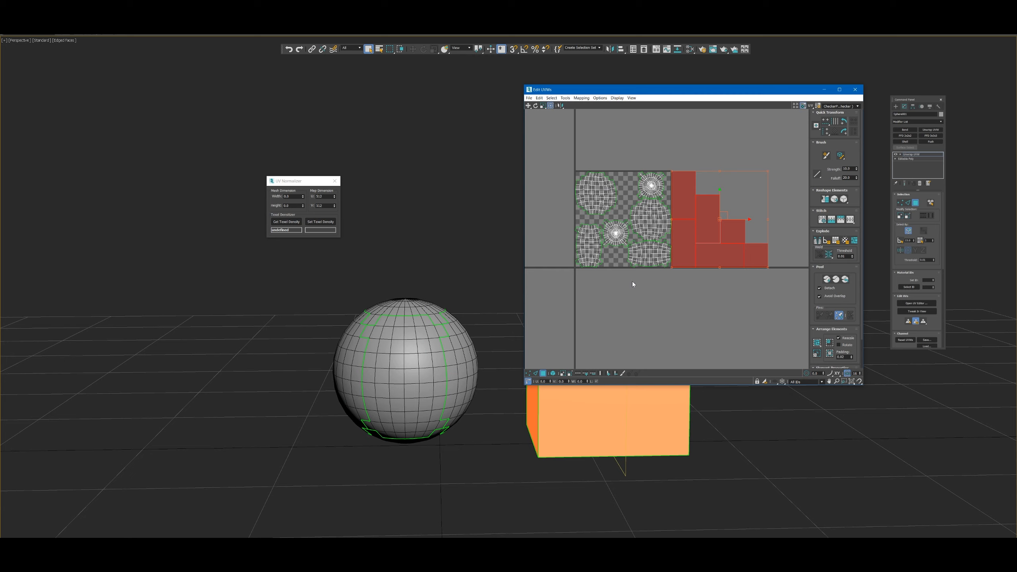
left_click(642, 269)
left_click_drag(643, 268, 662, 280)
left_click(686, 296)
left_click_drag(678, 129, 766, 281)
middle_click_drag(695, 299, 660, 283)
scroll(661, 287, "up", 2)
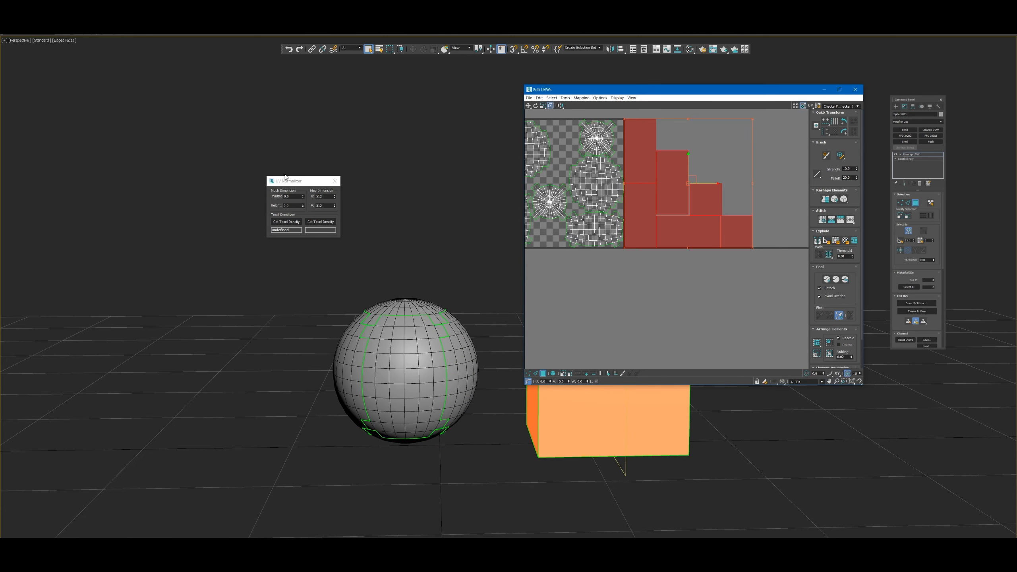
Scale the box's selected UV shells up to about twice their size, beside the tile holding the sphere's shells
left_click_drag(286, 177, 344, 179)
left_click_drag(608, 89, 505, 83)
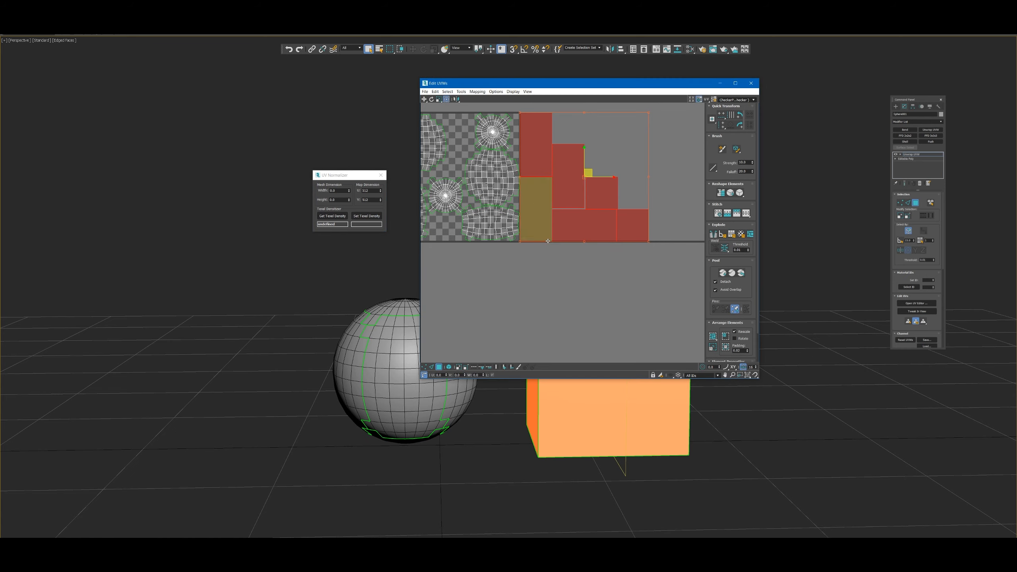
scroll(568, 291, "down", 3)
middle_click_drag(568, 291, 566, 290)
key("r")
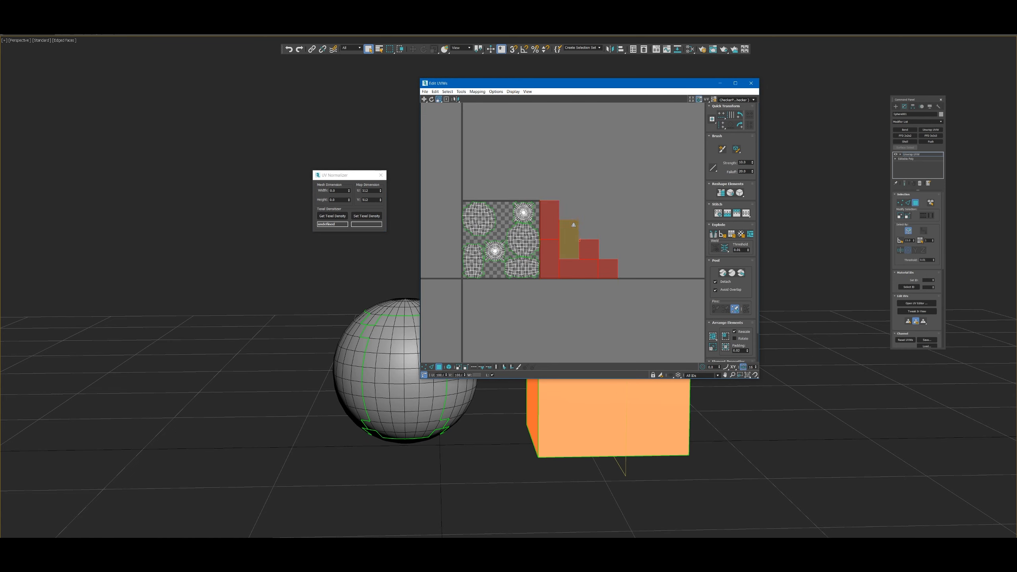
left_click_drag(572, 243, 607, 217)
key("w")
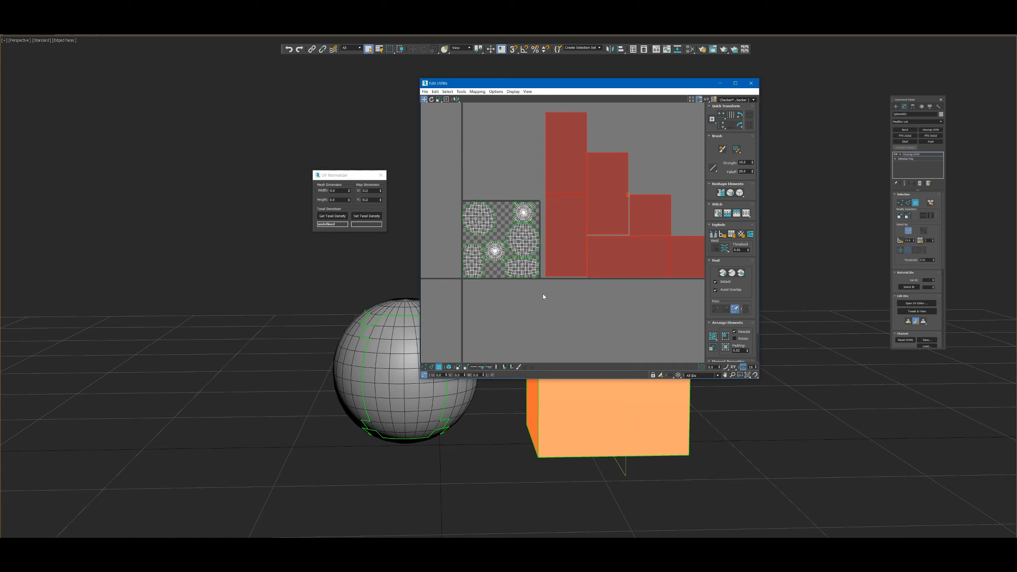
Invert the UV face selection to the sphere's shells, and collapse the Unwrap UVW modifier into the mesh
key("ctrl+i")
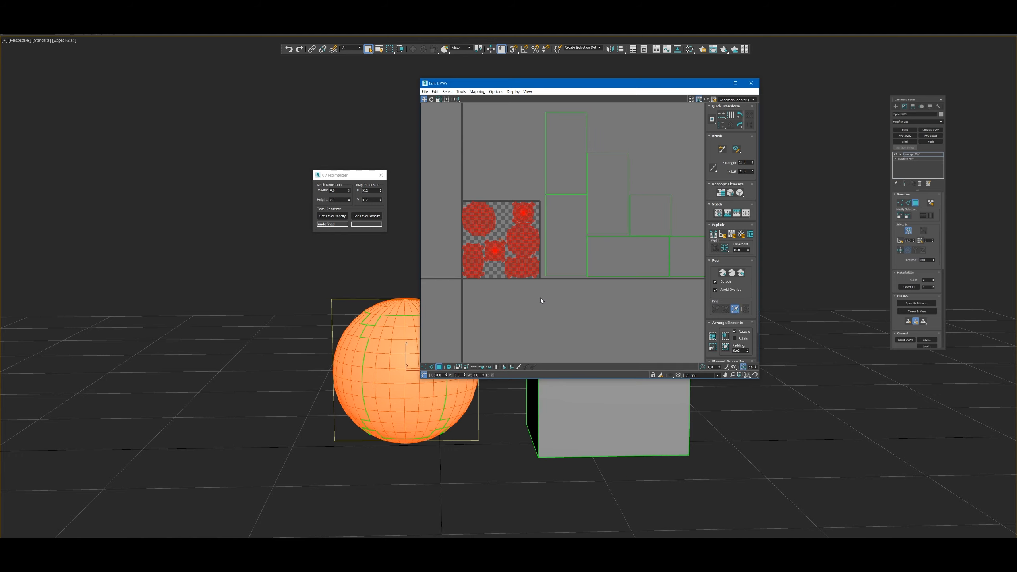
left_click(751, 83)
right_click(923, 154)
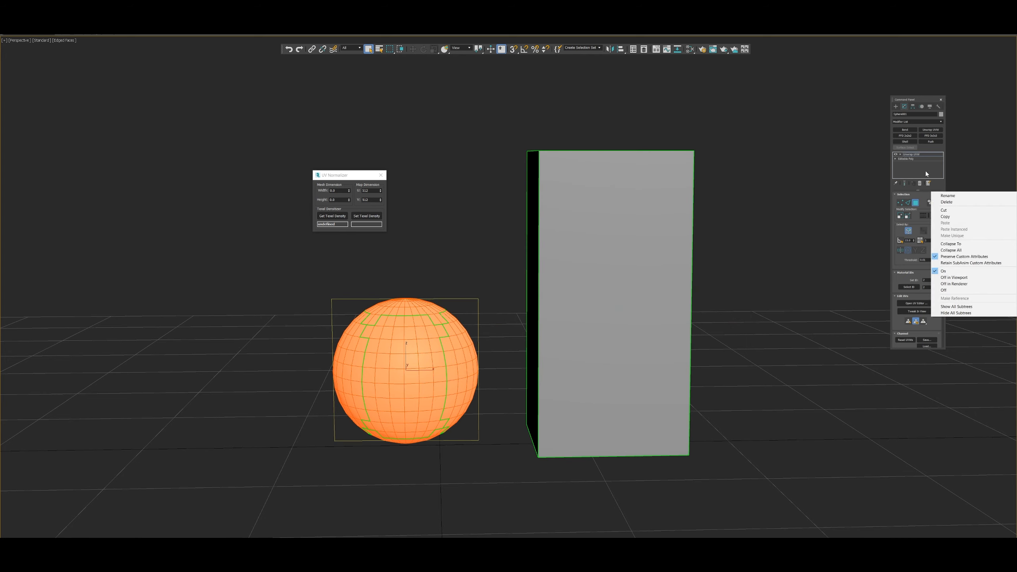
left_click(949, 243)
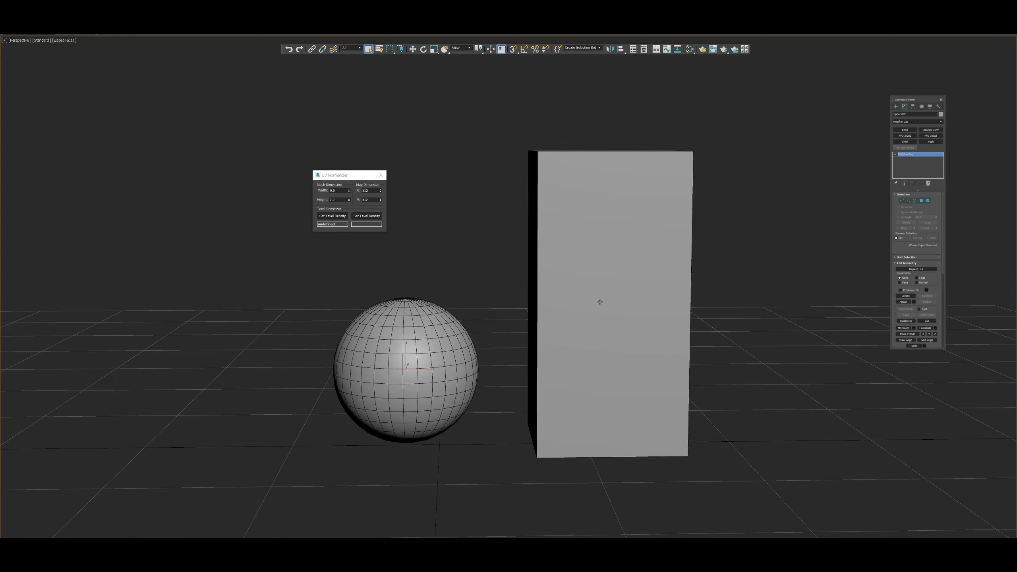
Create a PBR Material (Metal/Rough) and assign it to the sphere-and-box mesh
key("m")
left_click_drag(539, 134, 475, 111)
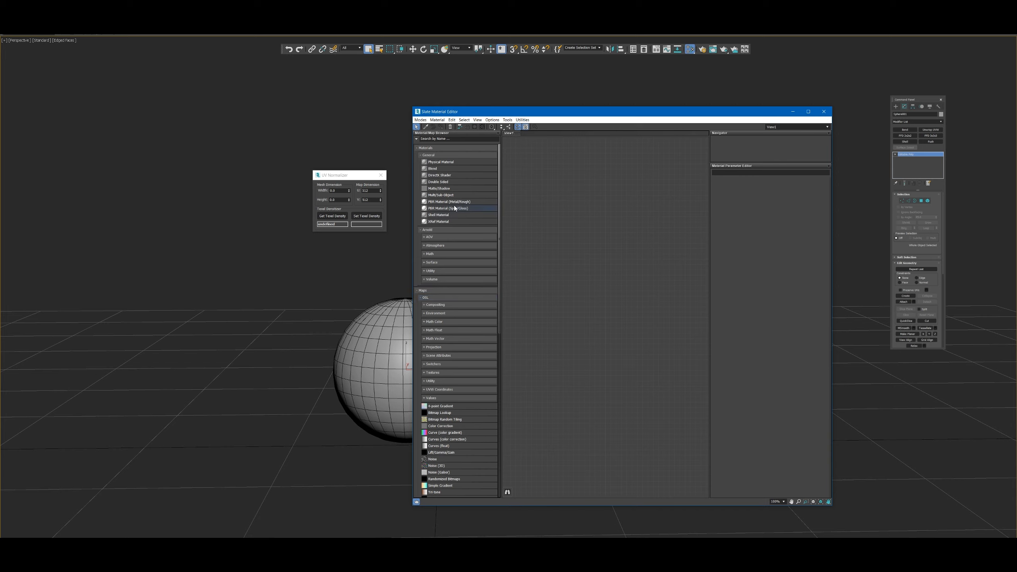
left_click(464, 201)
left_click_drag(460, 203, 394, 344)
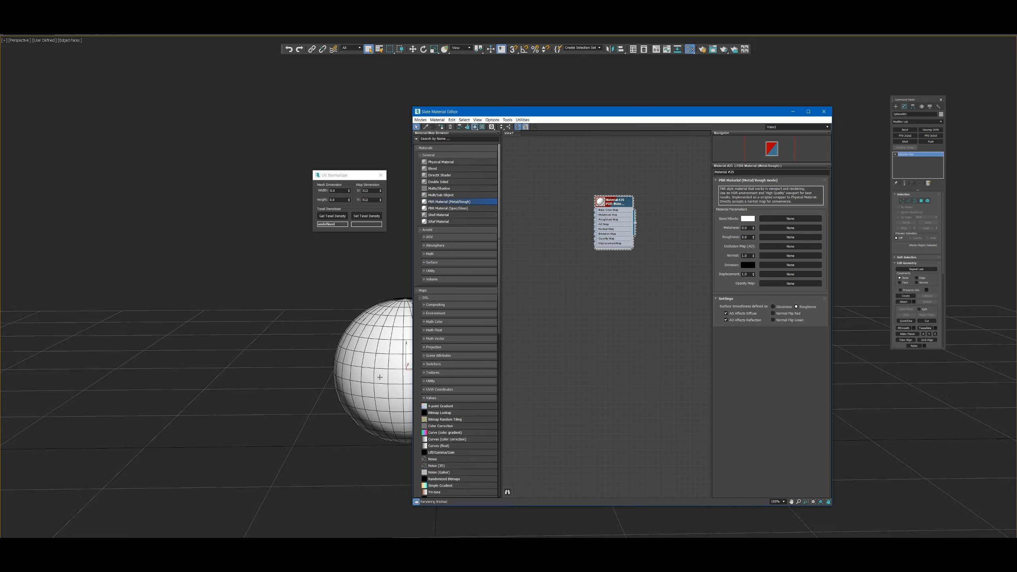
left_click_drag(619, 205, 628, 221)
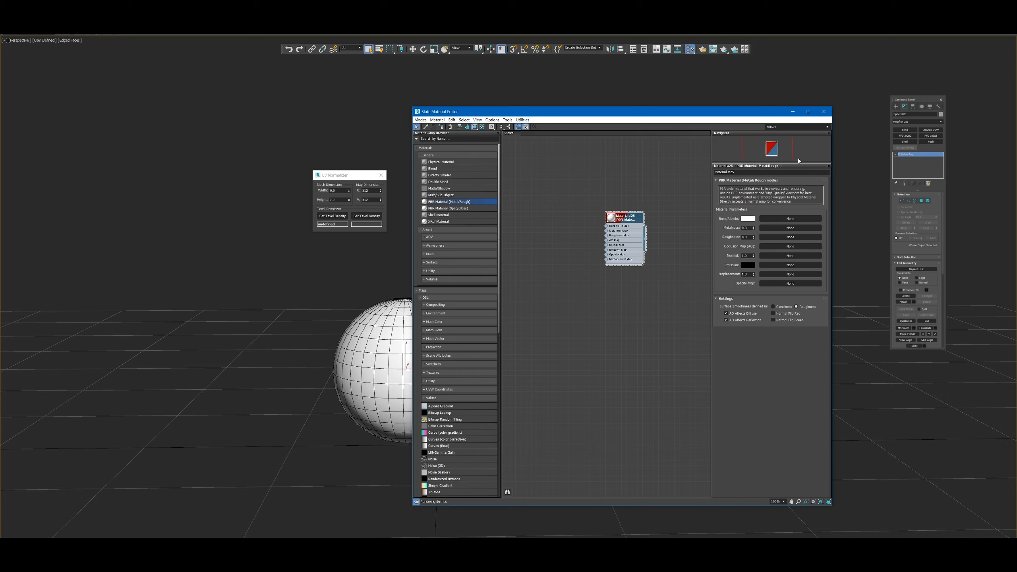
left_click(793, 112)
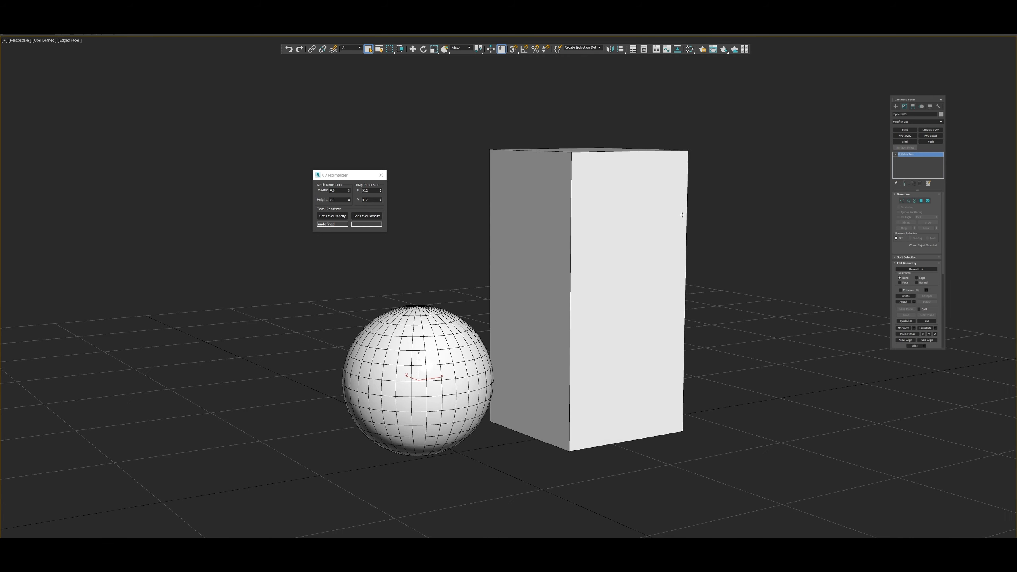
Add a new Unwrap UVW modifier to the mesh and reopen the UV editor beside the sphere
left_click(926, 130)
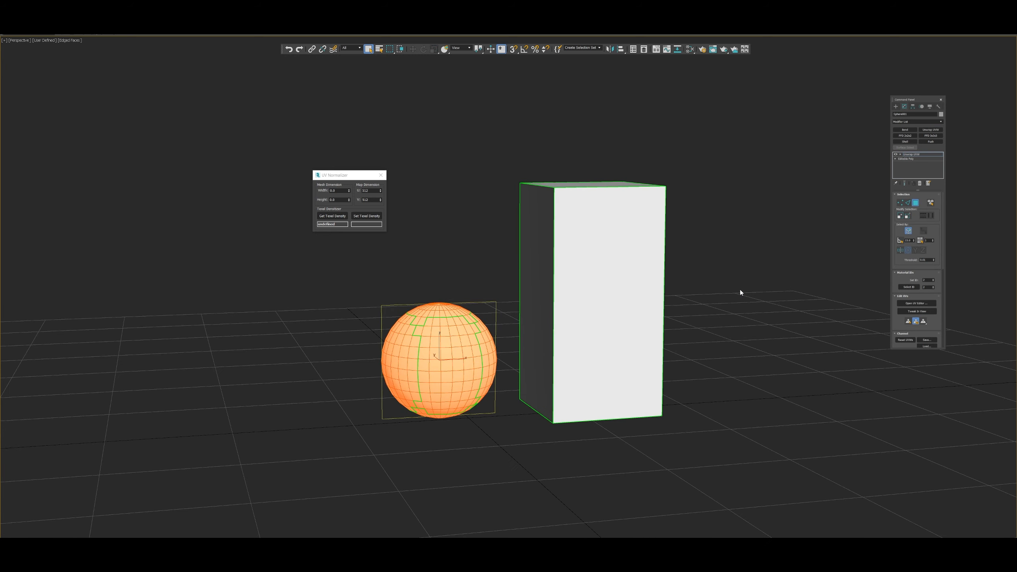
key("shift+F3")
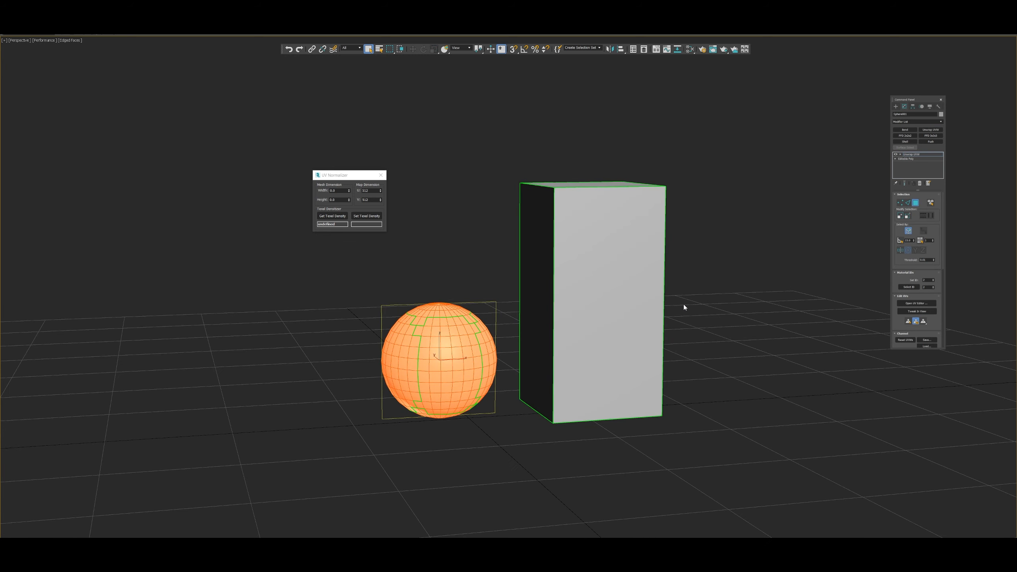
left_click(916, 303)
left_click_drag(573, 136, 721, 123)
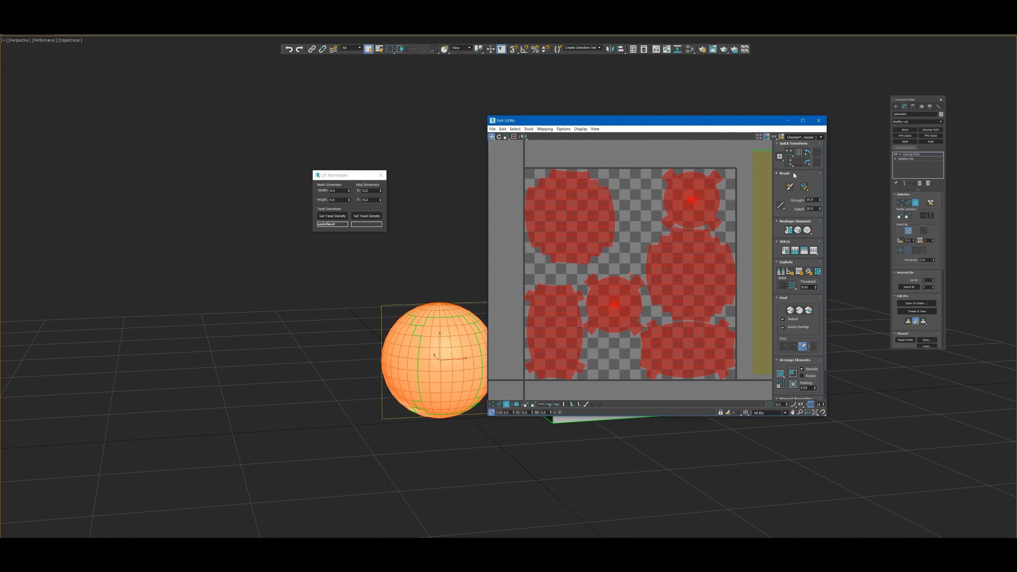
Show the background texture across all UV tiles and display the checker pattern on the mesh with Standard viewport shading
left_click(756, 136)
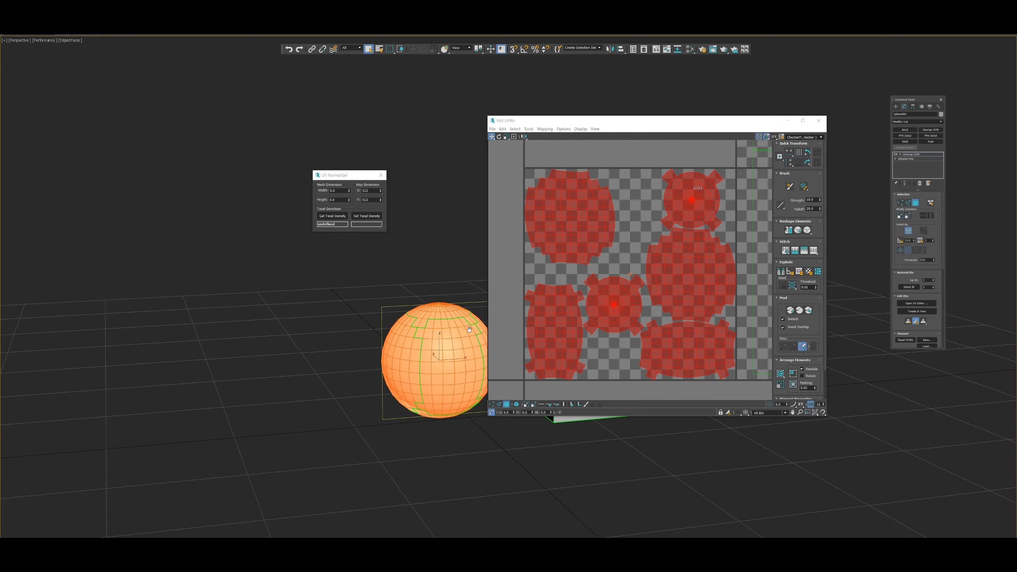
middle_click_drag(474, 332, 353, 337)
middle_click_drag(436, 327, 401, 332, "alt")
left_click(786, 137)
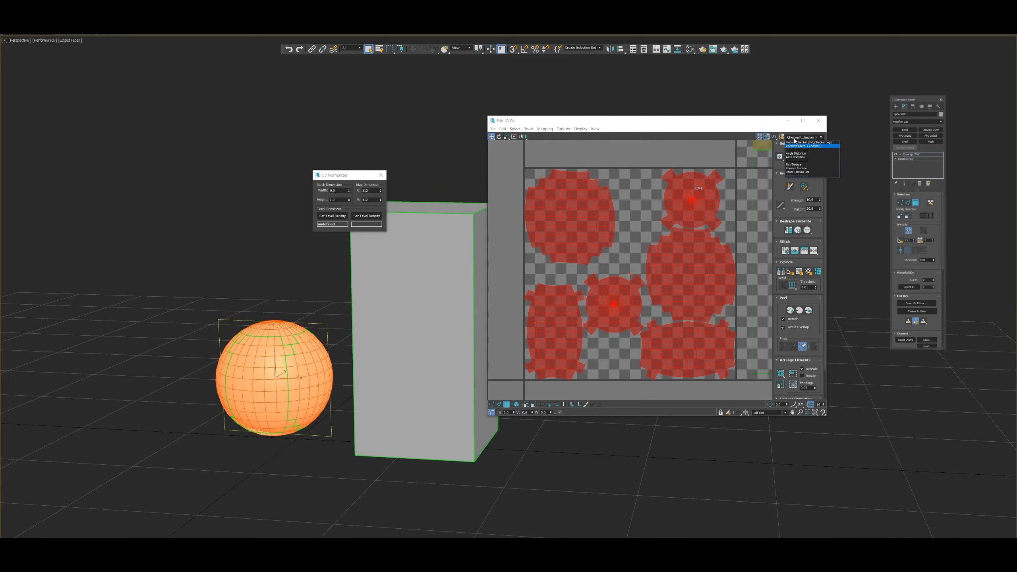
left_click(802, 145)
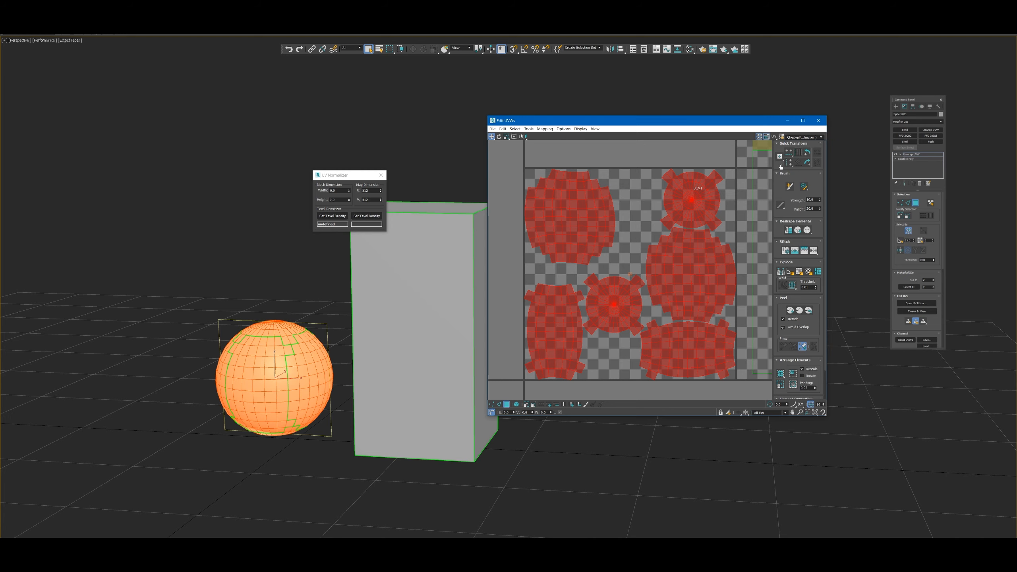
middle_click_drag(429, 308, 361, 314, "alt")
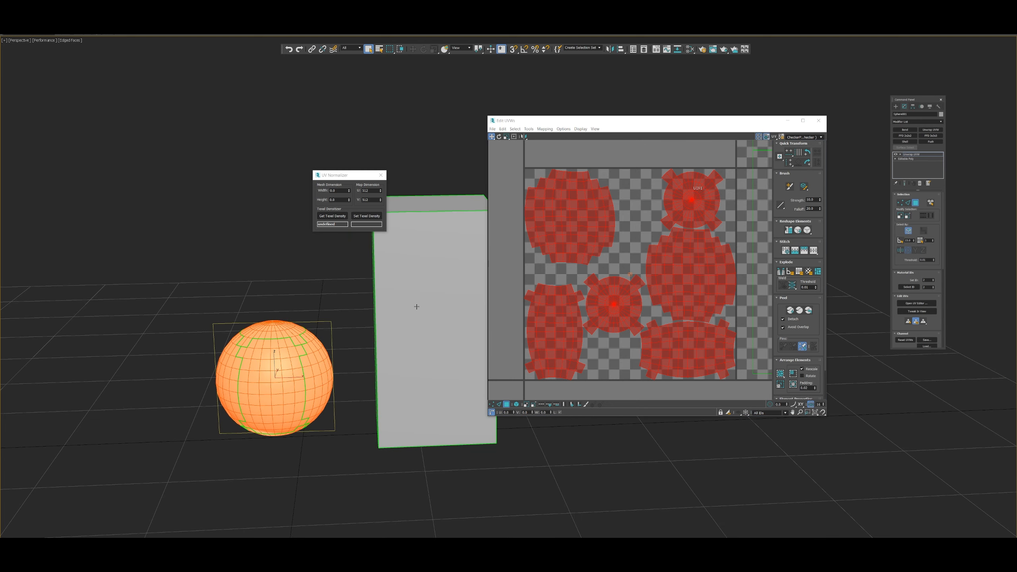
left_click(666, 129)
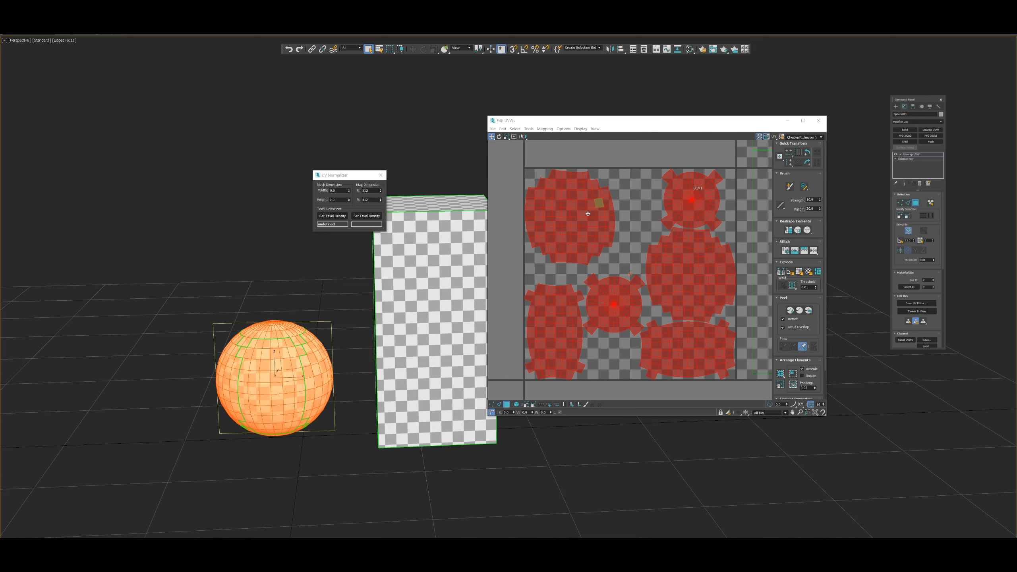
Select the box's UV shells and move them up and to the right, away from the sphere's shells
middle_click_drag(416, 281, 387, 285, "alt")
scroll(632, 242, "down", 4)
middle_click_drag(632, 242, 590, 265)
scroll(590, 265, "down", 4)
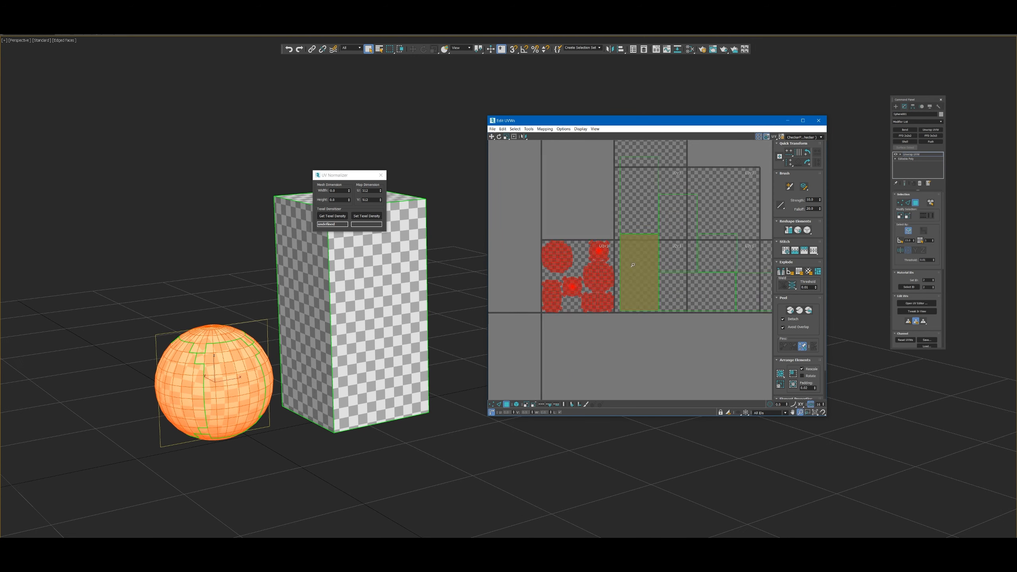
left_click(604, 284)
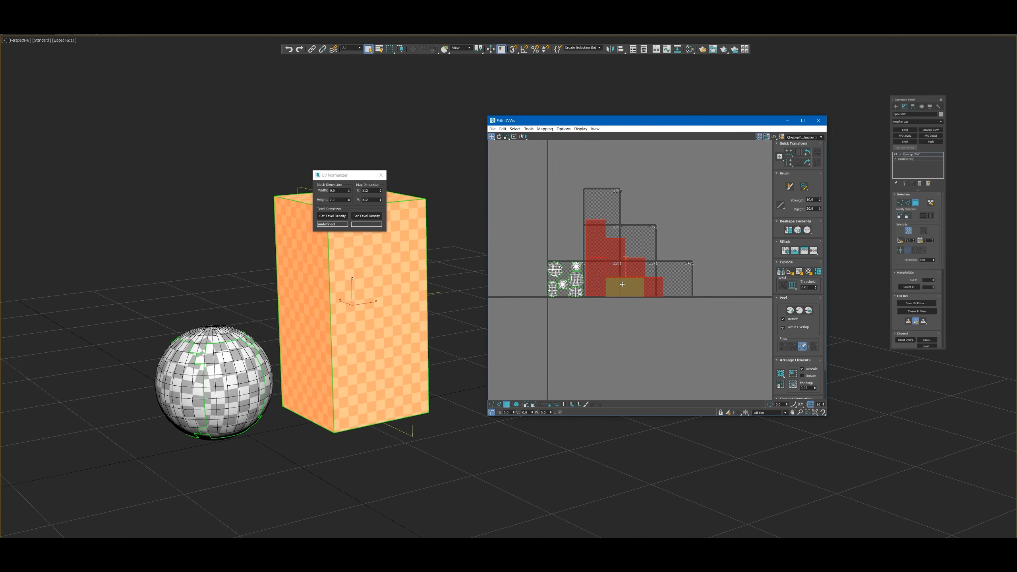
left_click_drag(624, 285, 647, 235)
scroll(640, 236, "up", 2)
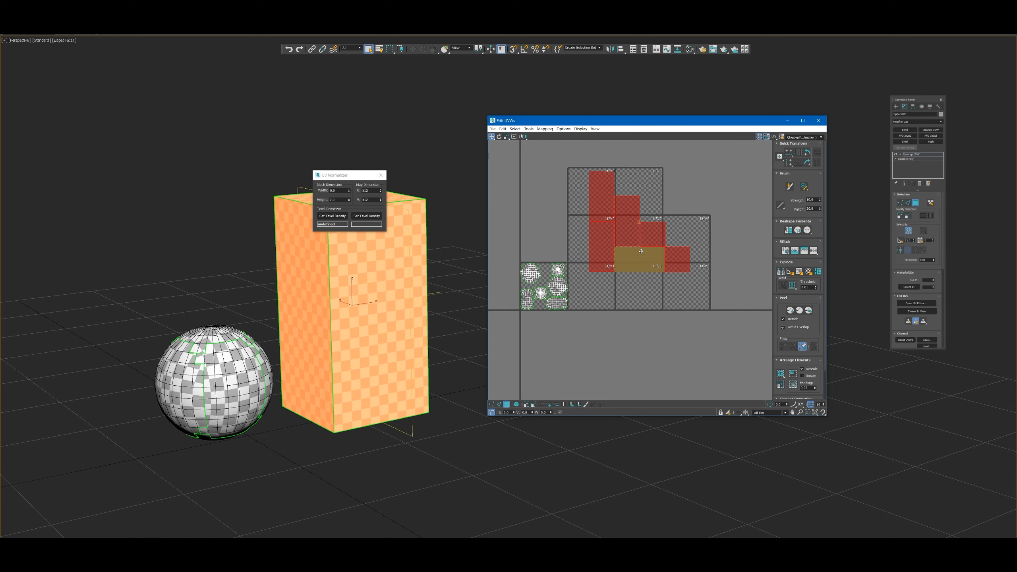
Scale the box's UV shells up further so they span several more tiles and the checkers on the box shrink
middle_click_drag(639, 229, 628, 243)
right_click(629, 243)
left_click(641, 267)
mouse_move(640, 266)
left_mouse_down()
mouse_move(589, 278)
mouse_move(657, 260)
left_mouse_up()
right_click(601, 274)
left_click(601, 275)
scroll(376, 312, "down", 4)
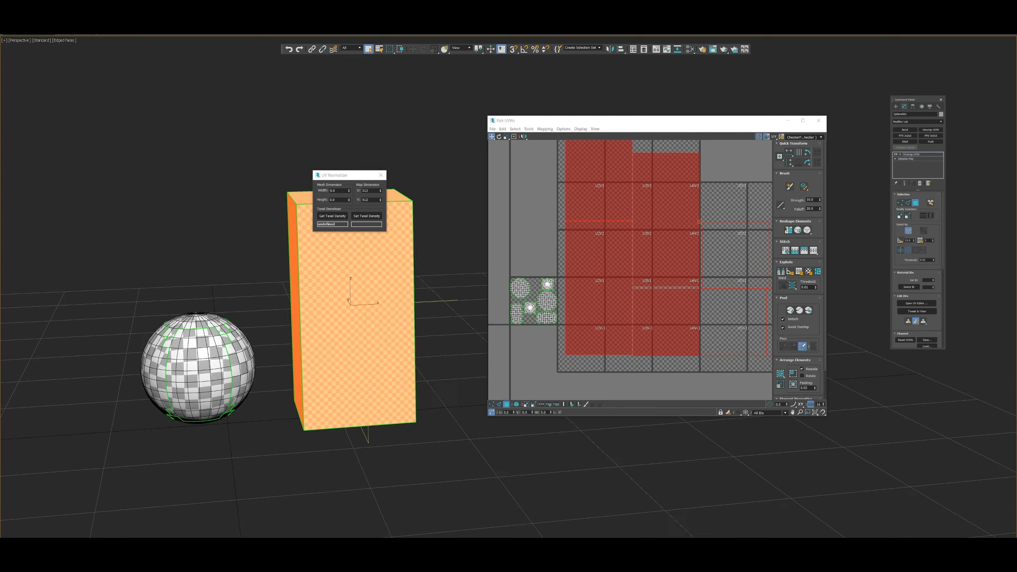
scroll(379, 318, "up", 8)
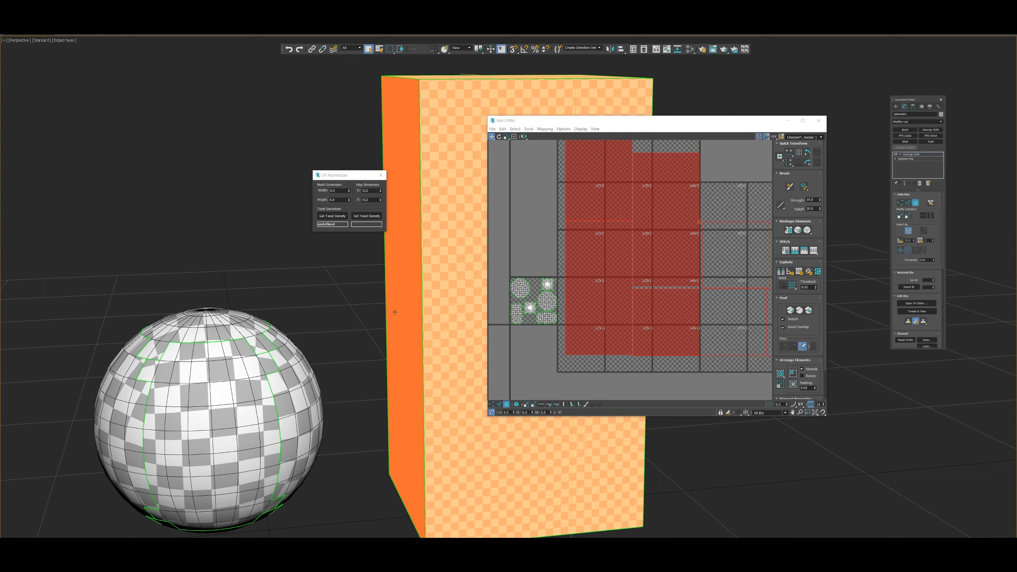
scroll(393, 303, "down", 2)
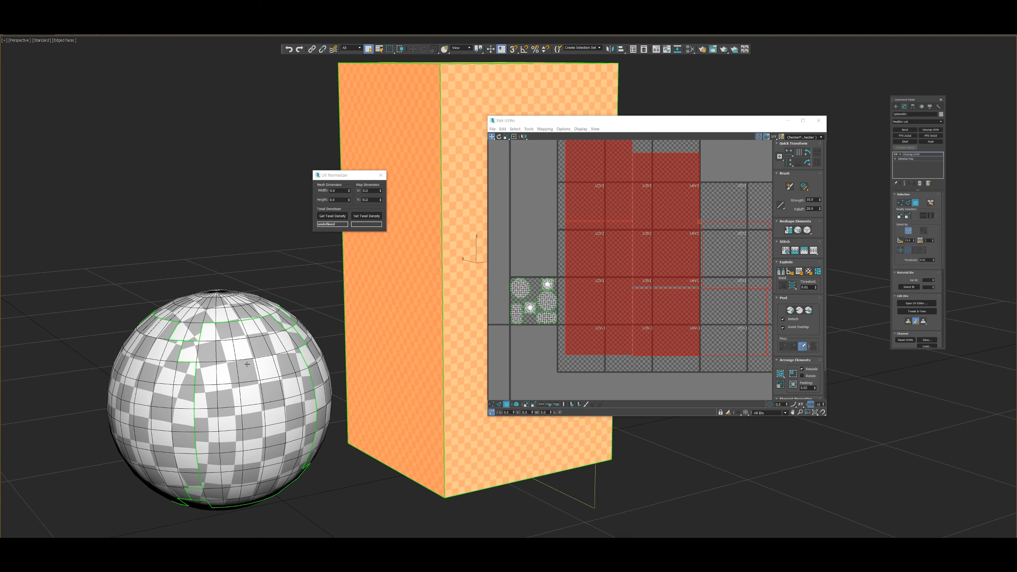
middle_click_drag(637, 195, 624, 227)
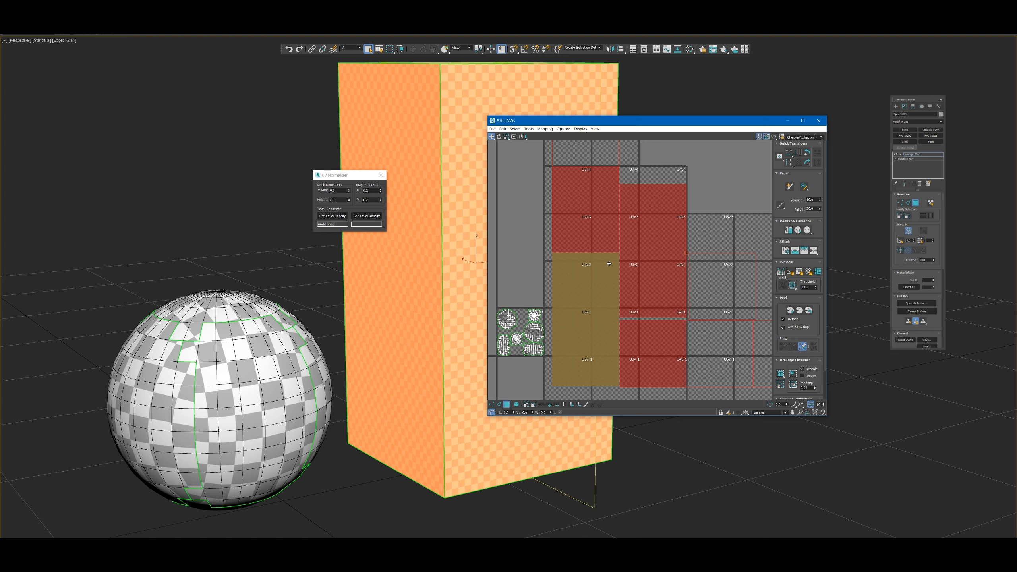
middle_click_drag(615, 273, 633, 242)
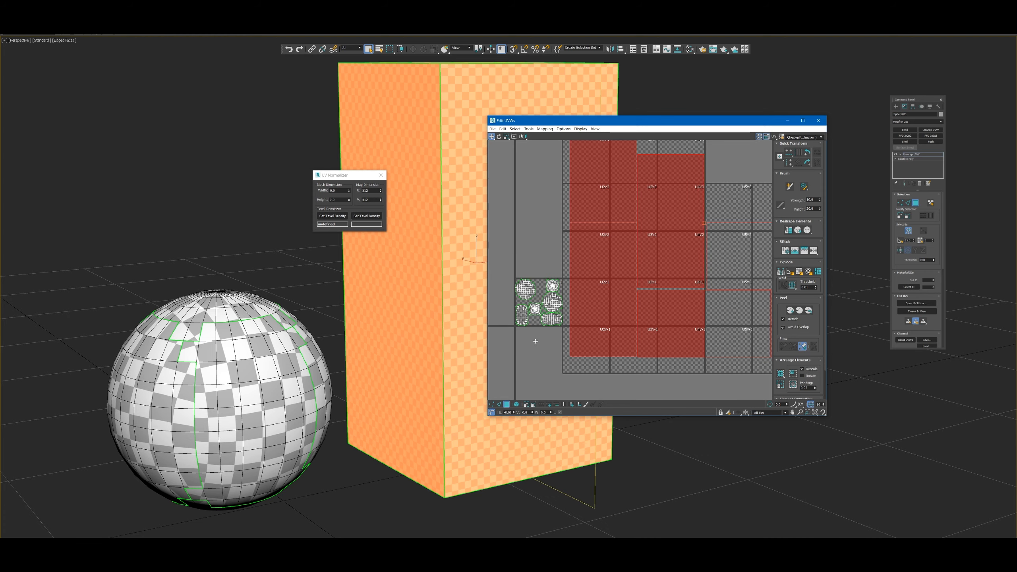
Select the upper round shell of the sphere's UVs and get its texel density in the UV Normalizer
scroll(540, 339, "down", 2)
left_click(529, 287)
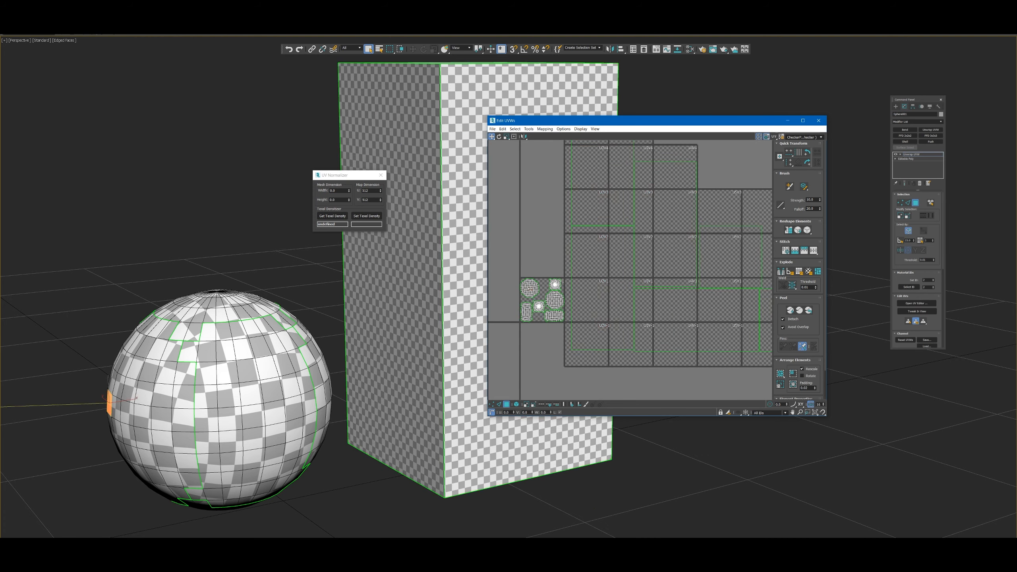
scroll(537, 296, "up", 3)
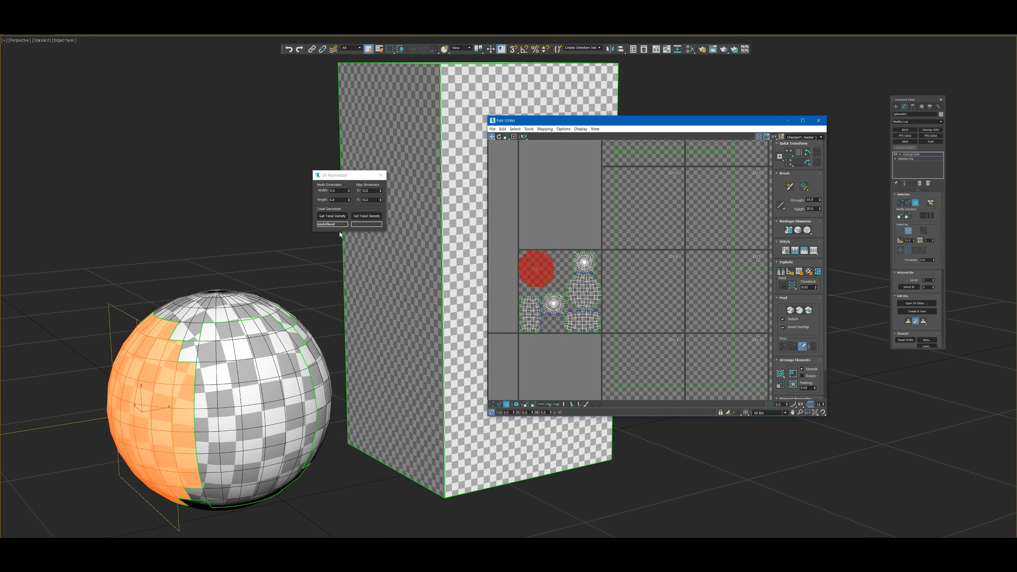
left_click(333, 216)
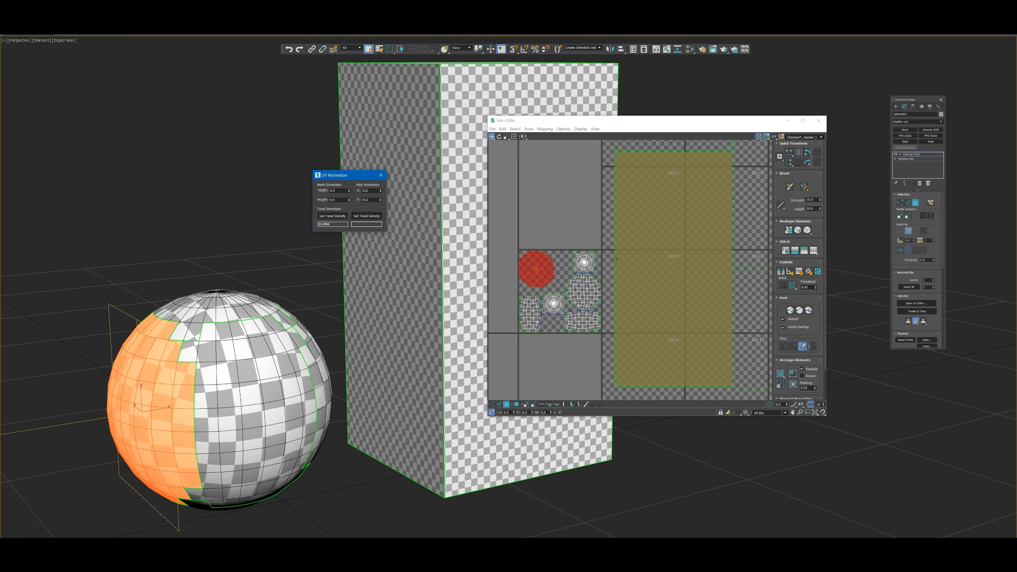
Select all the sphere and box UV shells and set them to the captured texel density
scroll(616, 259, "down", 8)
left_click_drag(516, 190, 701, 341)
scroll(632, 336, "up", 4)
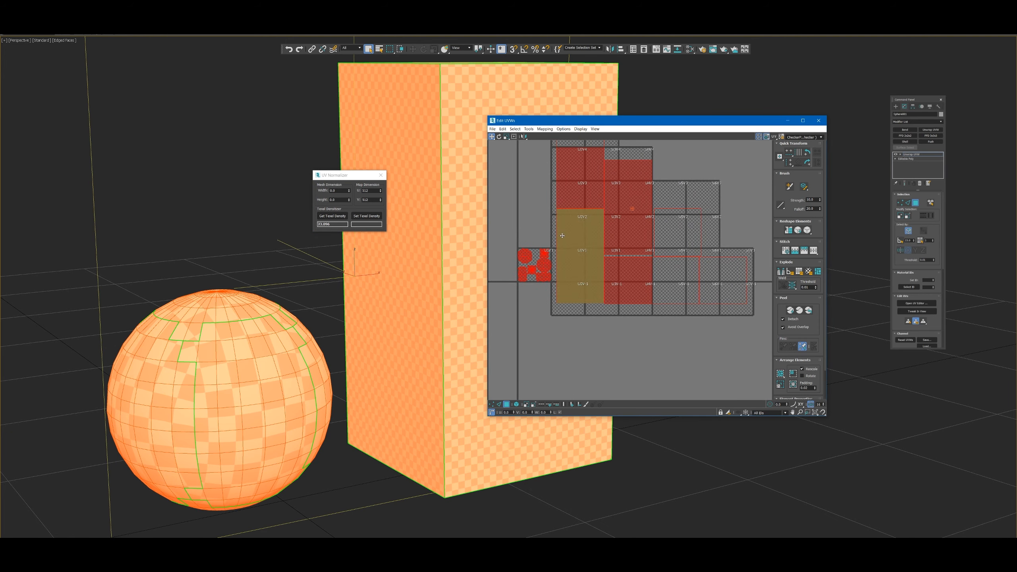
left_click(366, 216)
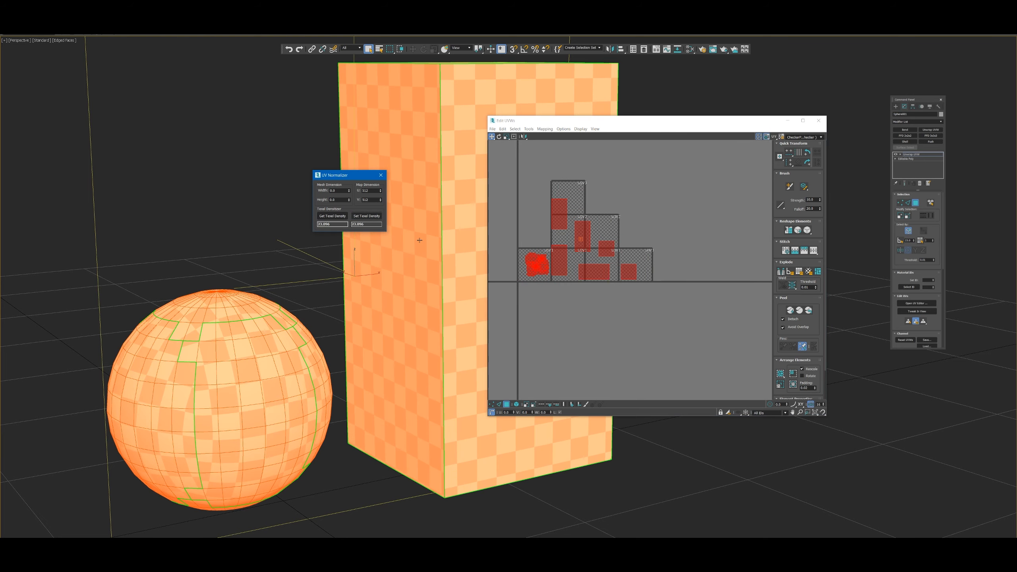
scroll(588, 287, "up", 3)
scroll(588, 288, "up", 2)
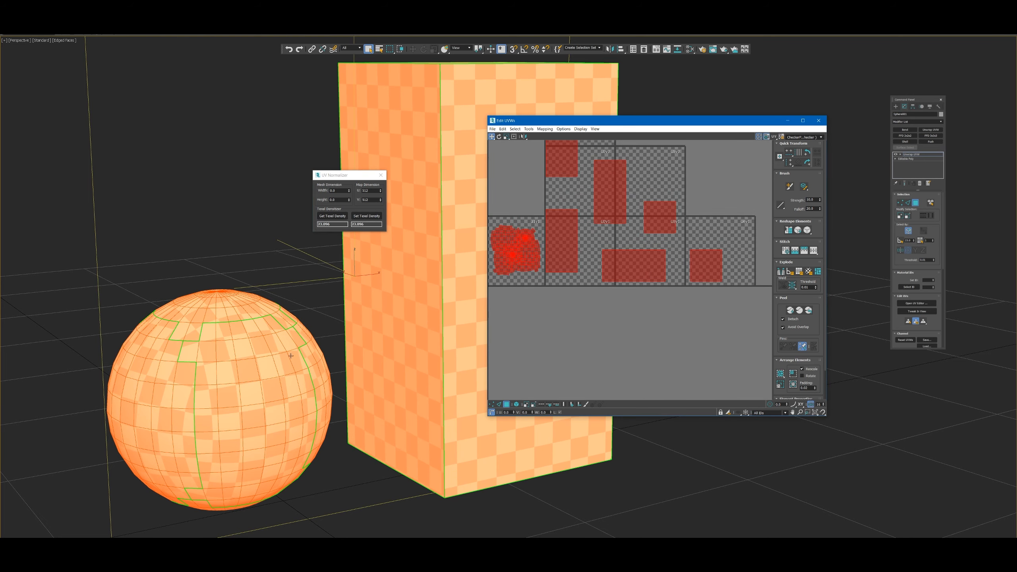
middle_click_drag(553, 290, 578, 317)
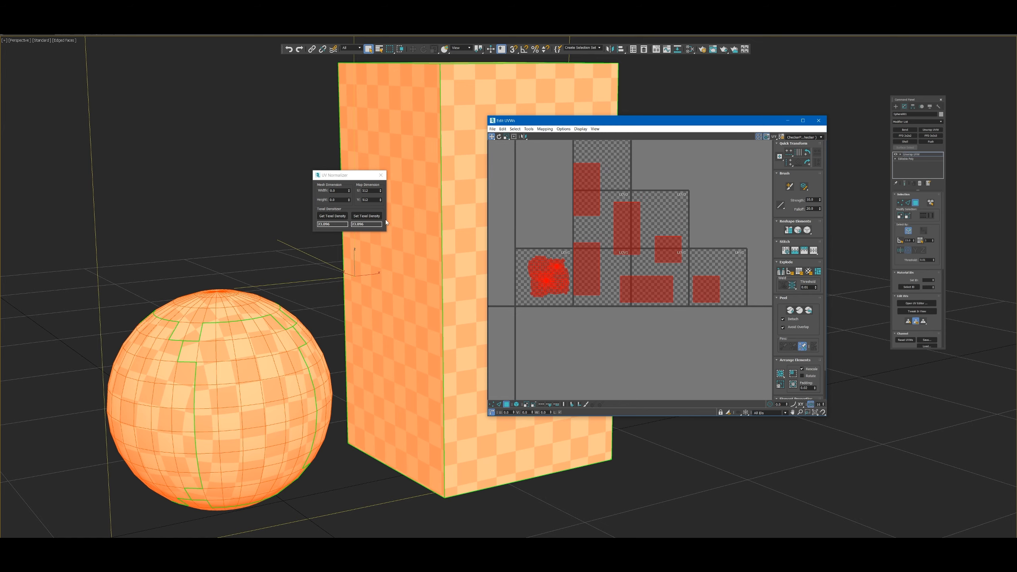
scroll(560, 312, "up", 3)
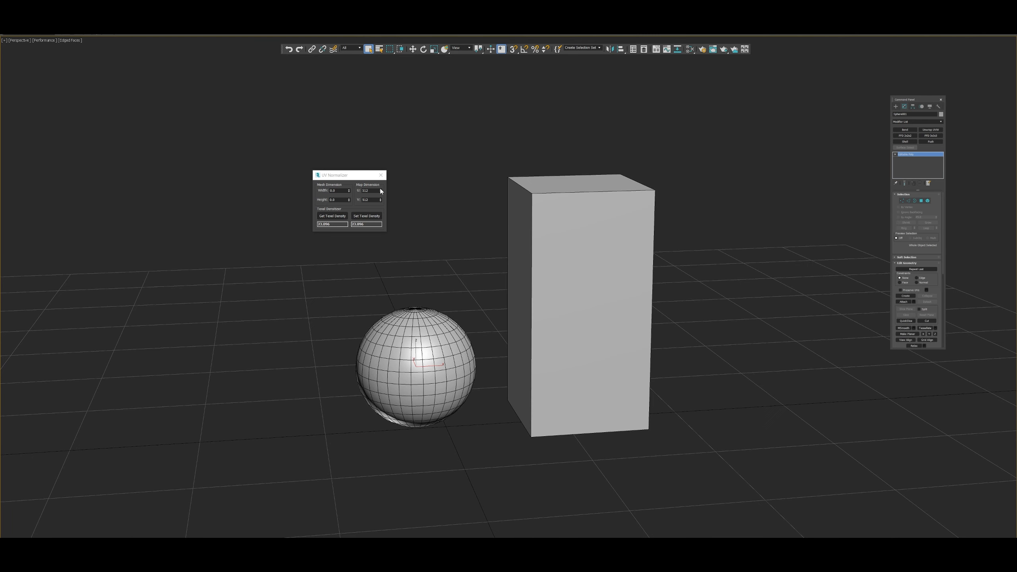
Move the UV Normalizer window slightly aside and open the UV editor for the mesh's Unwrap UVW modifier
scroll(461, 248, "up", 2)
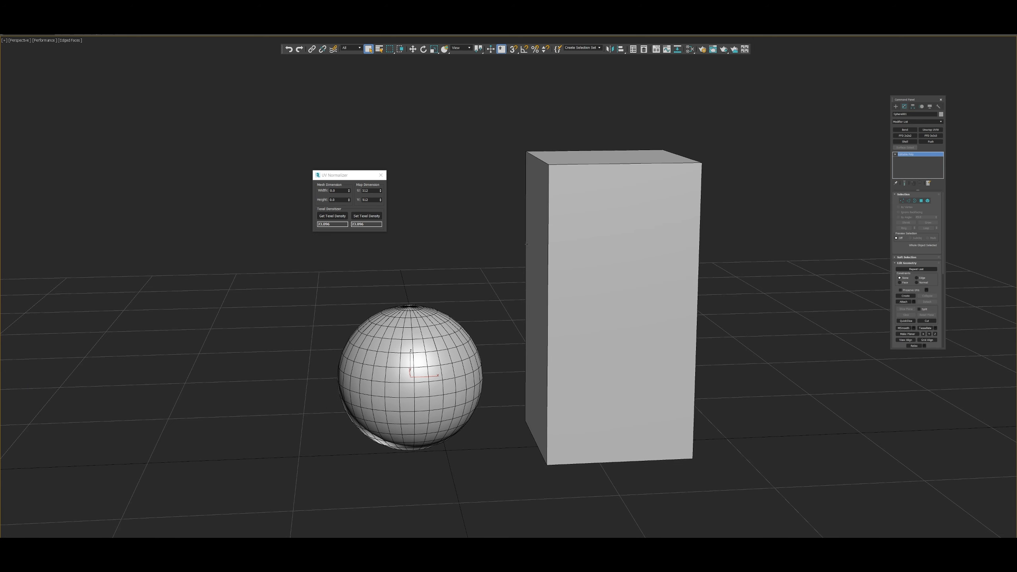
middle_click_drag(461, 248, 499, 256, "alt")
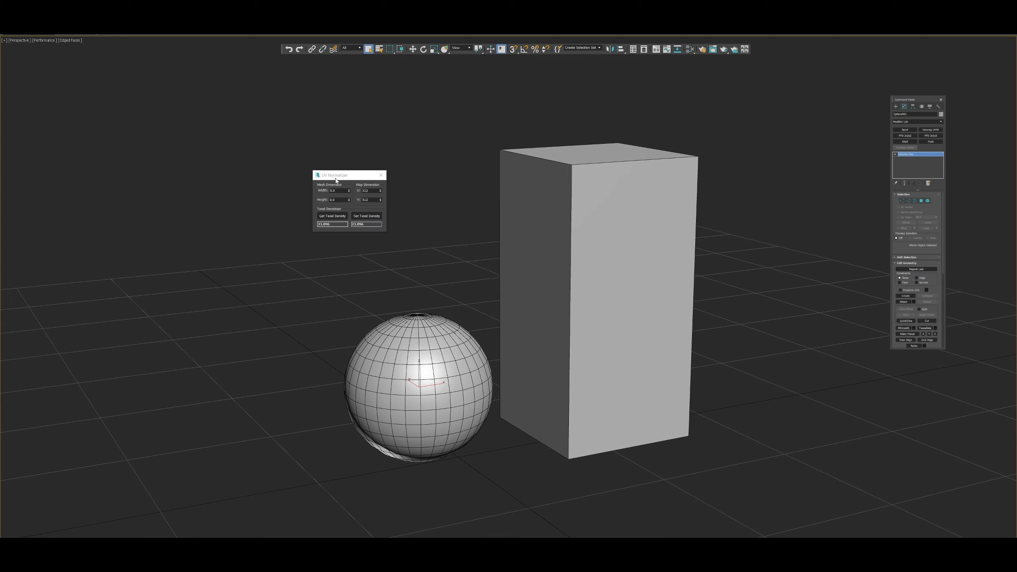
left_click_drag(347, 173, 363, 169)
left_click(391, 215)
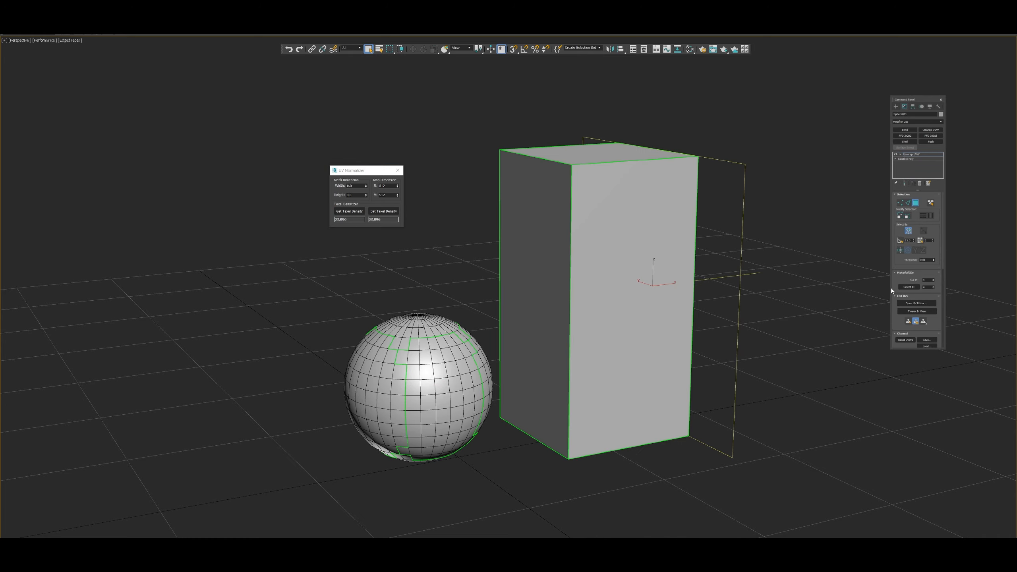
left_click(916, 304)
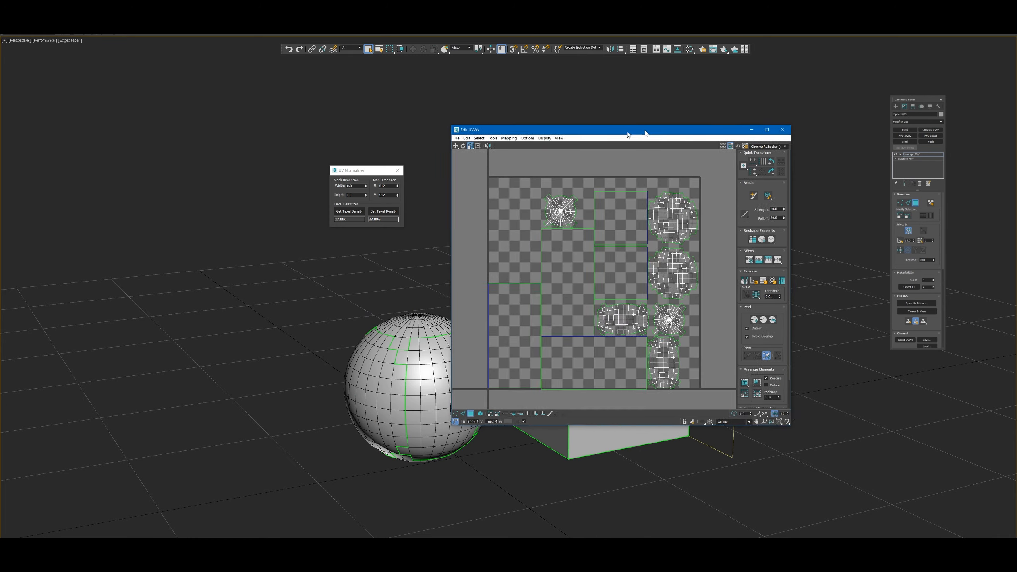
Select the box shell lying inside the UV tile and get its texel density
scroll(685, 241, "down", 6)
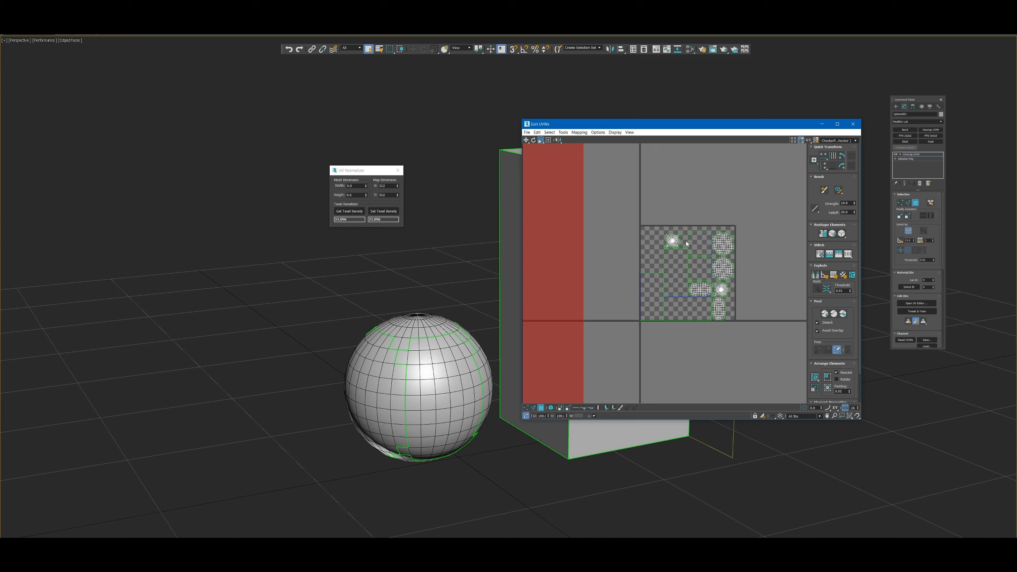
scroll(730, 242, "down", 3)
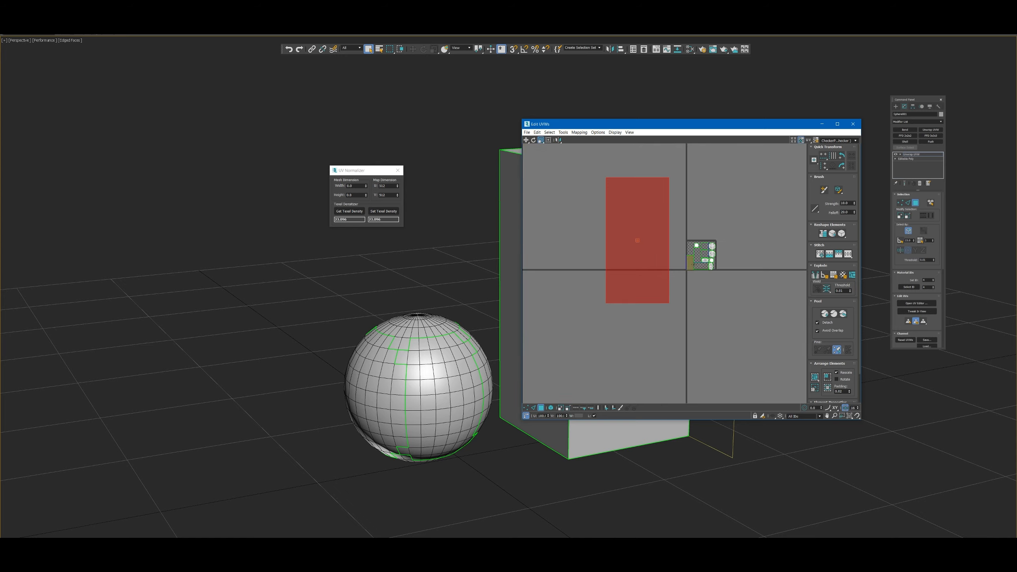
left_click(699, 255)
left_click(342, 210)
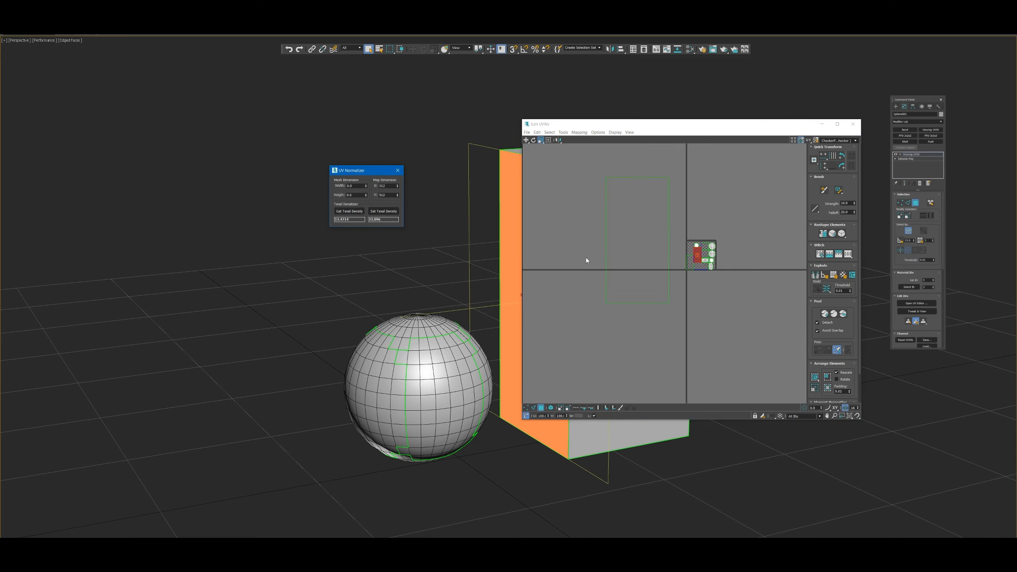
Select every UV shell, including the oversized one outside the tile, and set the captured texel density on all of them
scroll(666, 258, "down", 3)
key("ctrl+a")
left_click(382, 210)
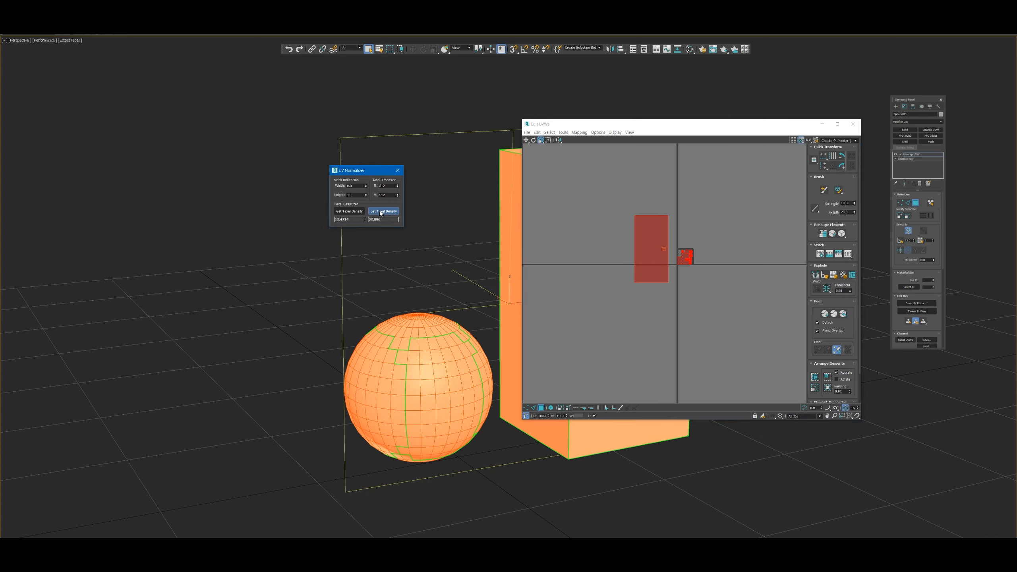
Pack all the normalized shells together into the UV tile
scroll(610, 292, "up", 5)
middle_click_drag(776, 261, 690, 295)
left_click(814, 377)
scroll(714, 281, "up", 3)
scroll(690, 295, "down", 1)
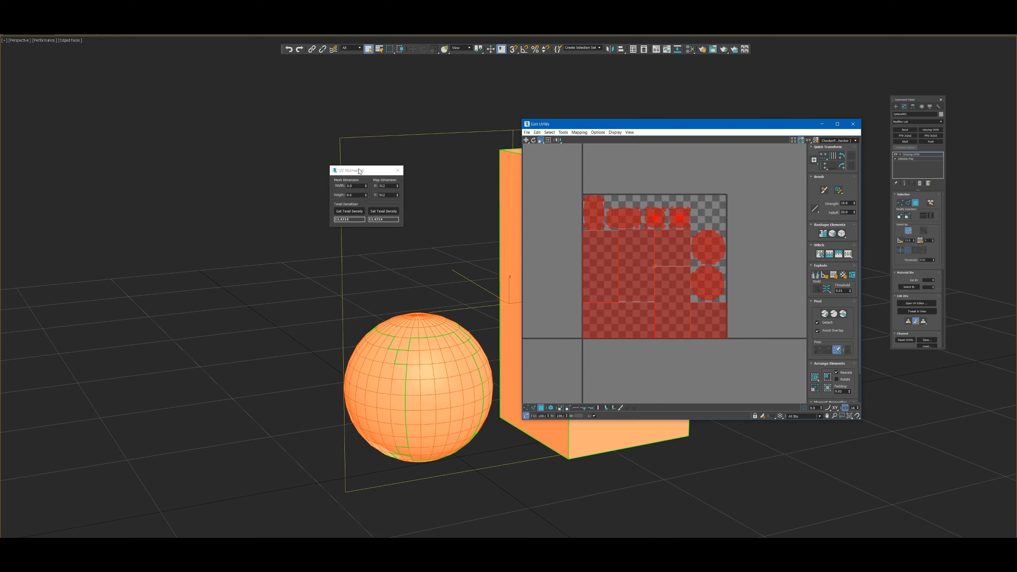
Set the mesh dimension width and height to 1 in the UV Normalizer and get the texel density
left_click_drag(352, 175, 346, 177)
double_click(345, 188)
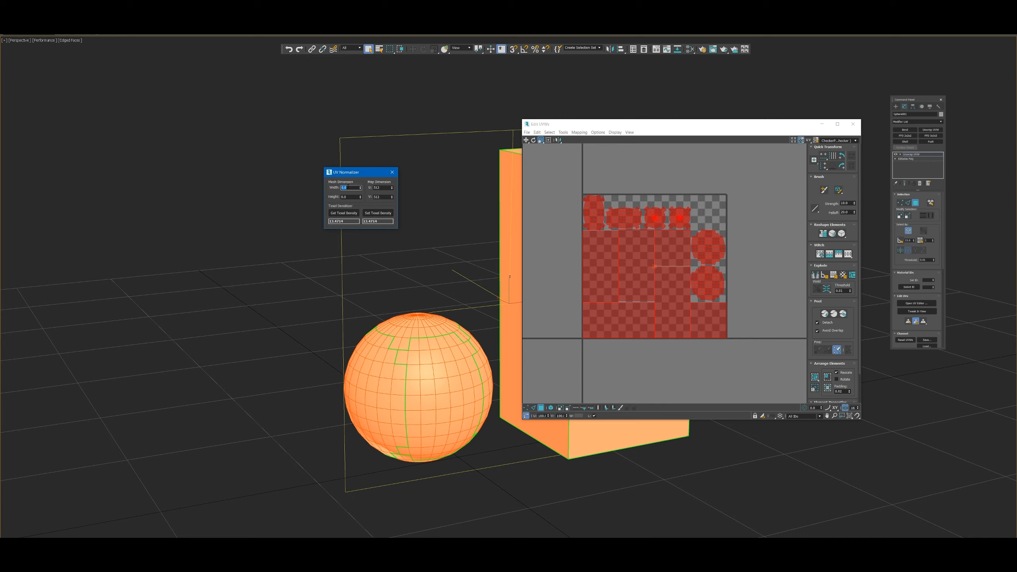
type("1")
key("Tab")
type("1")
left_click(347, 213)
key("Tab")
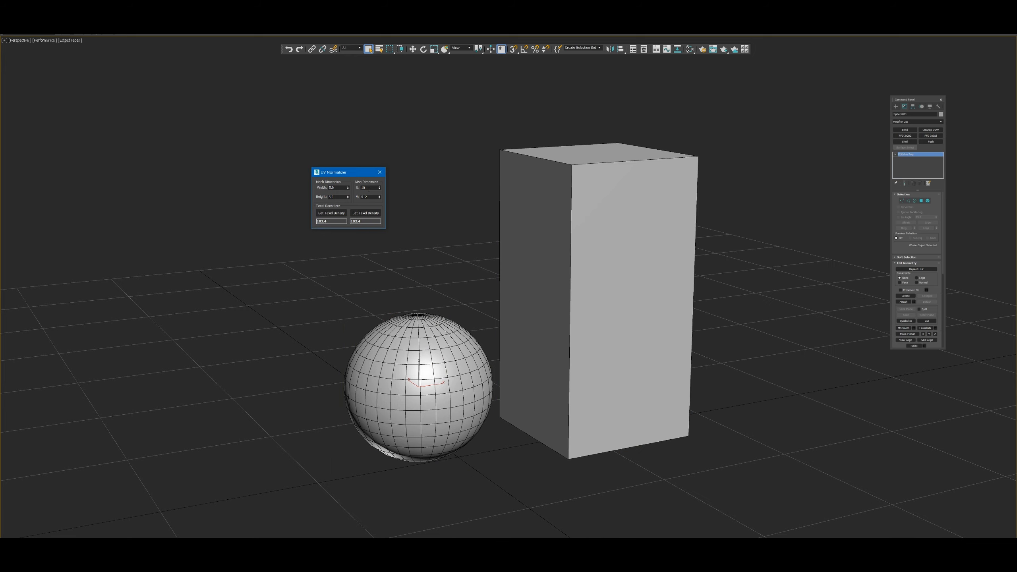
Set both map dimensions to 1024 and the mesh dimension width and height to 2 in the UV Normalizer
double_click(369, 188)
double_click(375, 197)
double_click(333, 188)
type("2")
key("Tab")
left_click_drag(359, 173, 368, 165)
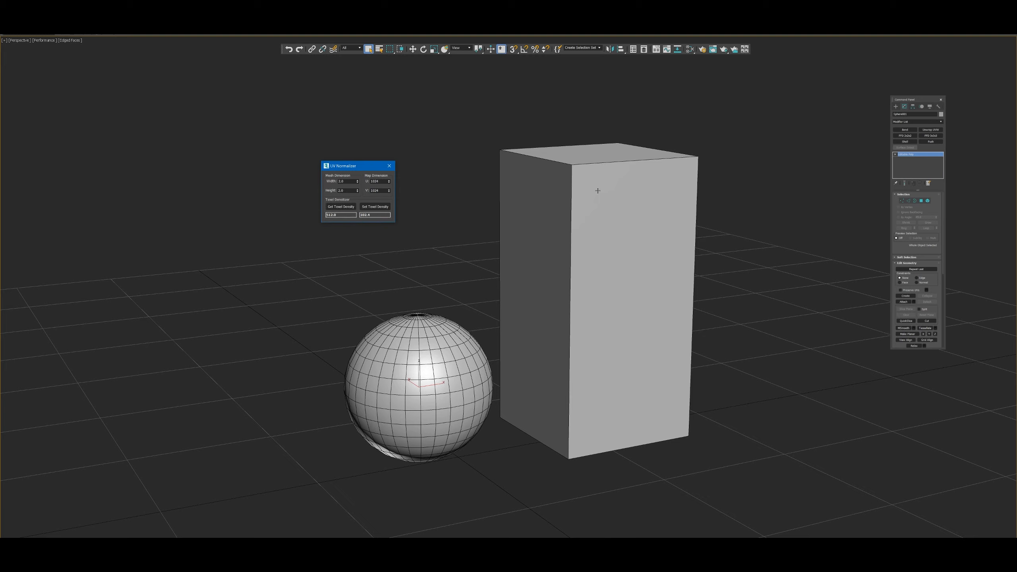
Return the mesh to its top level, add an Unwrap UVW modifier and open the UV editor
scroll(460, 291, "down", 5)
right_click(549, 299)
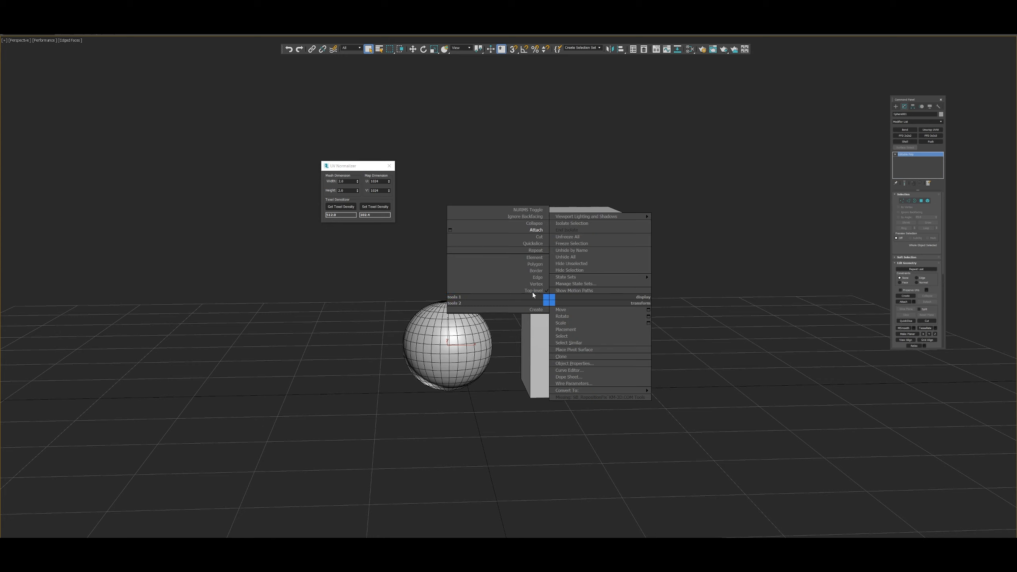
left_click(534, 290)
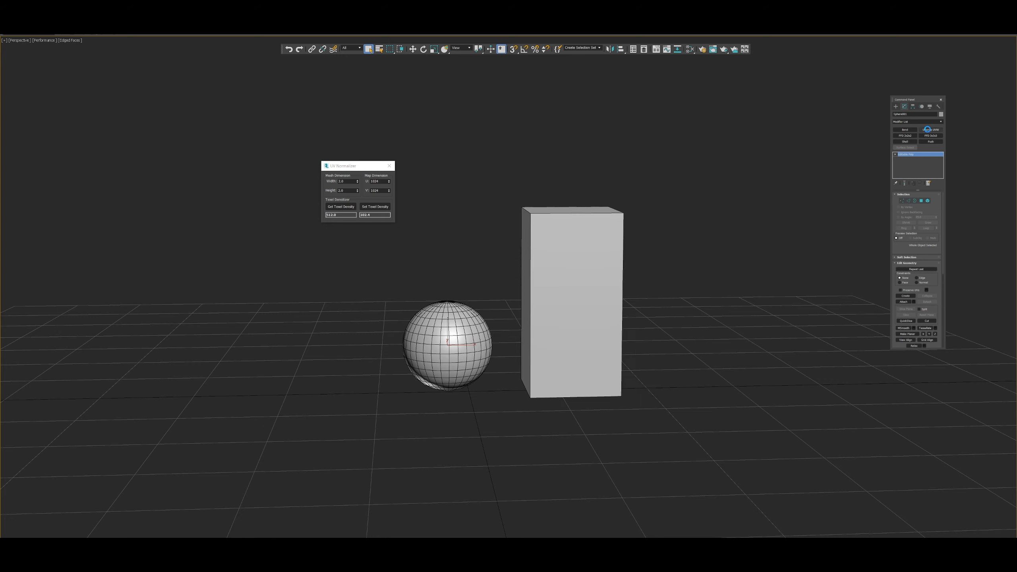
left_click(930, 130)
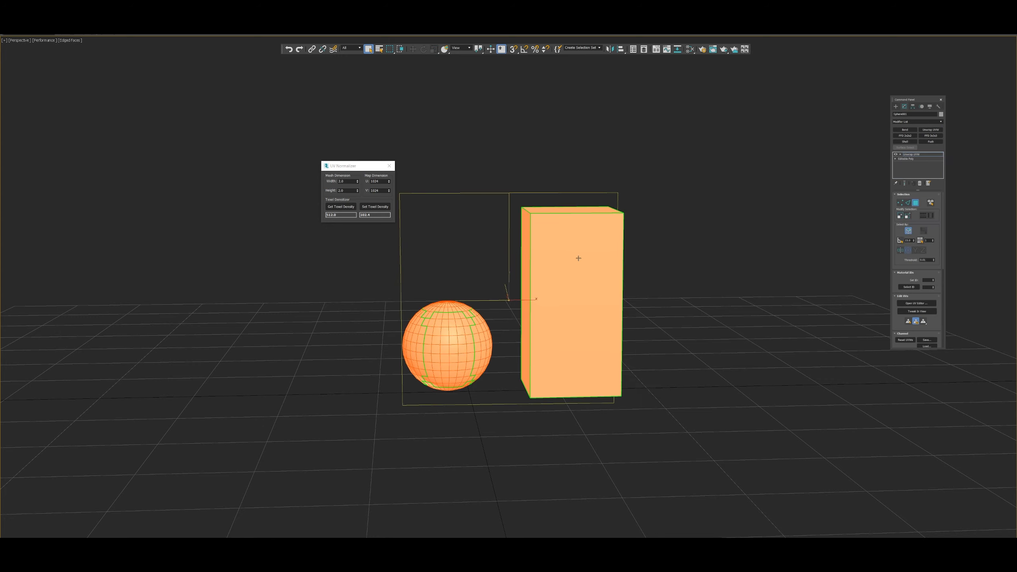
left_click(918, 303)
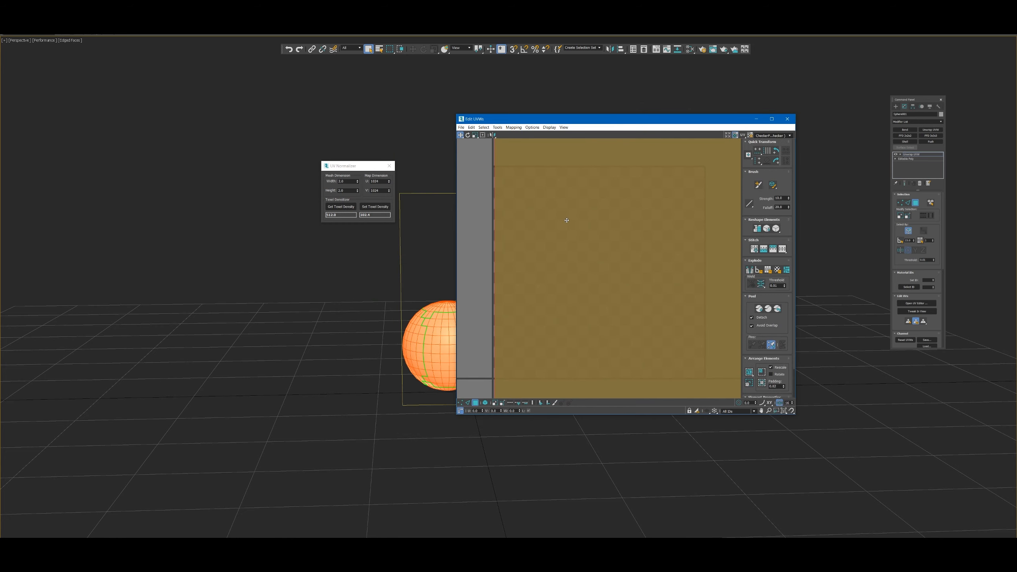
Select all the UV shells and set them to the 512 texel density
scroll(567, 220, "down", 10)
left_click_drag(535, 178, 665, 284)
left_click(366, 205)
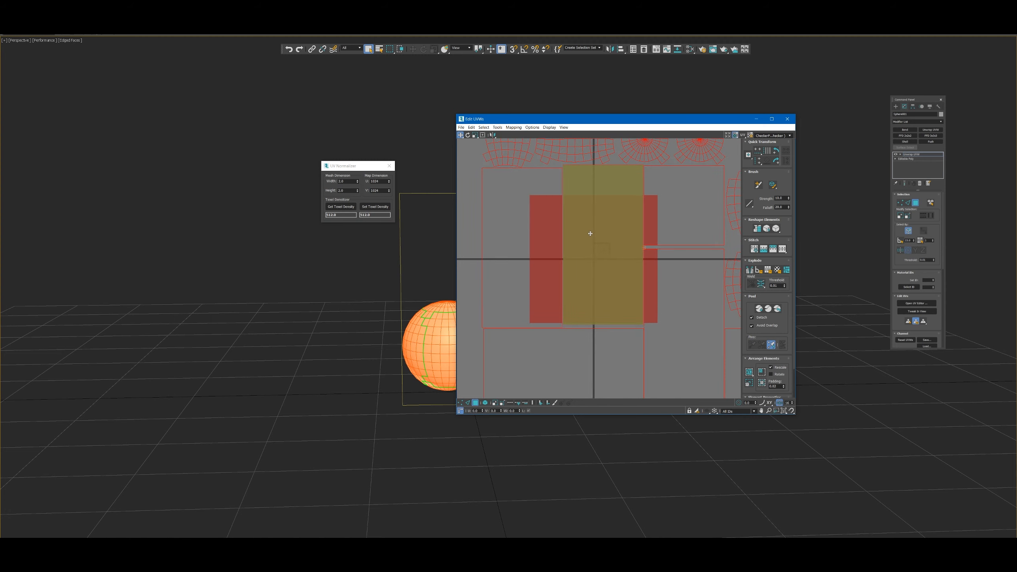
Set the mesh dimension width and height to 10, get the new texel density and set it on all the selected shells
left_click(349, 183)
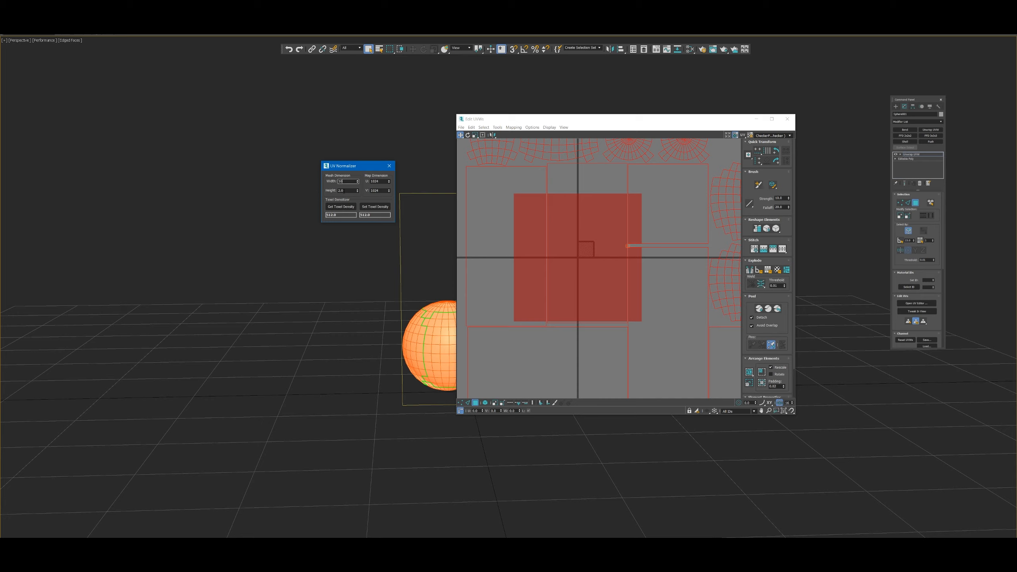
key("Tab")
left_click_drag(358, 165, 361, 162)
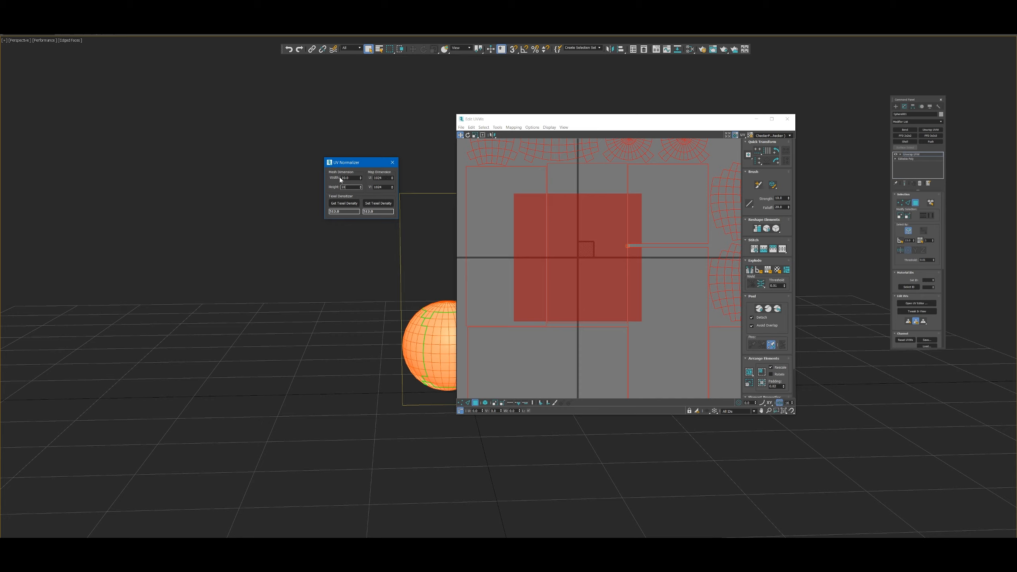
left_click(345, 203)
left_click(378, 203)
Try packing all the rescaled shells into the UV tile
scroll(592, 224, "down", 2)
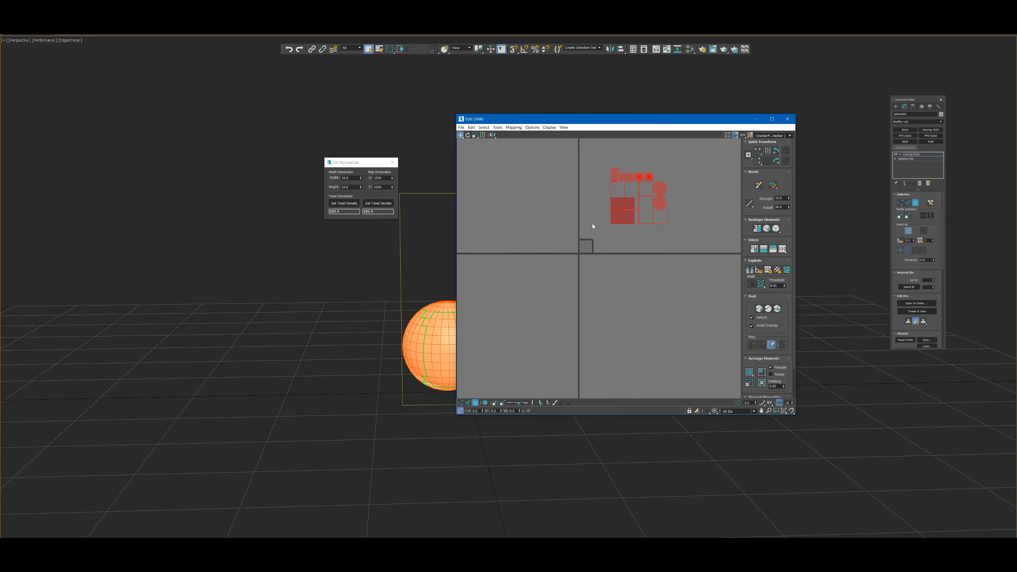
middle_click_drag(610, 221, 575, 237)
scroll(575, 236, "up", 4)
left_click(750, 373)
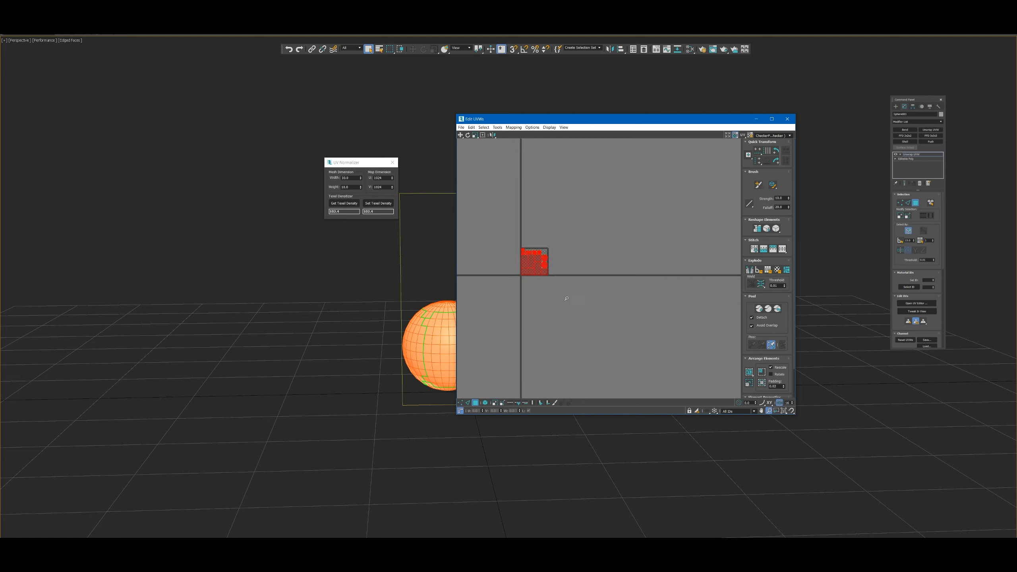
scroll(584, 296, "up", 8)
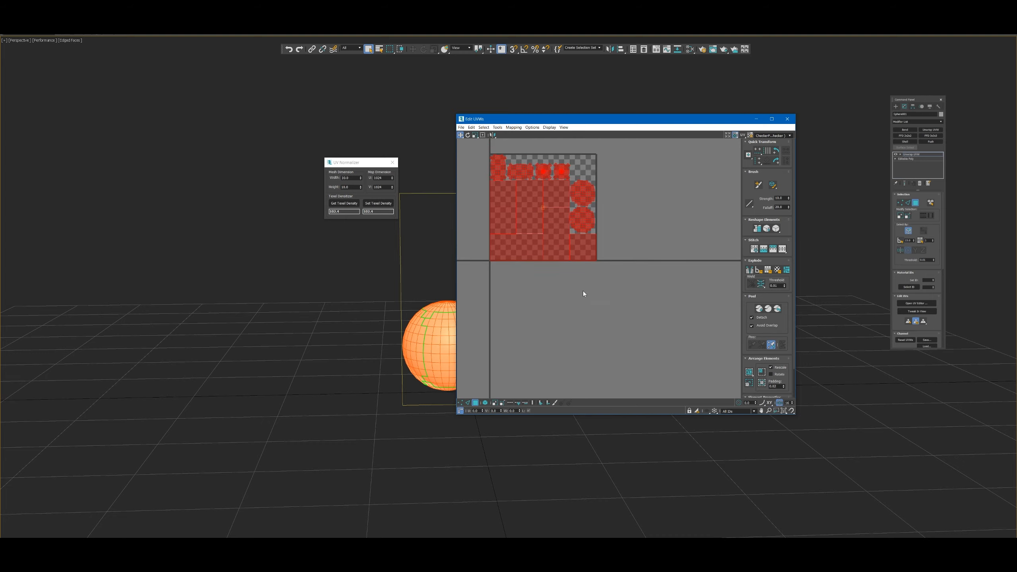
key("ctrl+z")
Move all the shells down and to the left so their lower-left corner lines up with the UV tile's origin
scroll(631, 291, "down", 6)
middle_click_drag(667, 239, 602, 257)
scroll(604, 255, "down", 1)
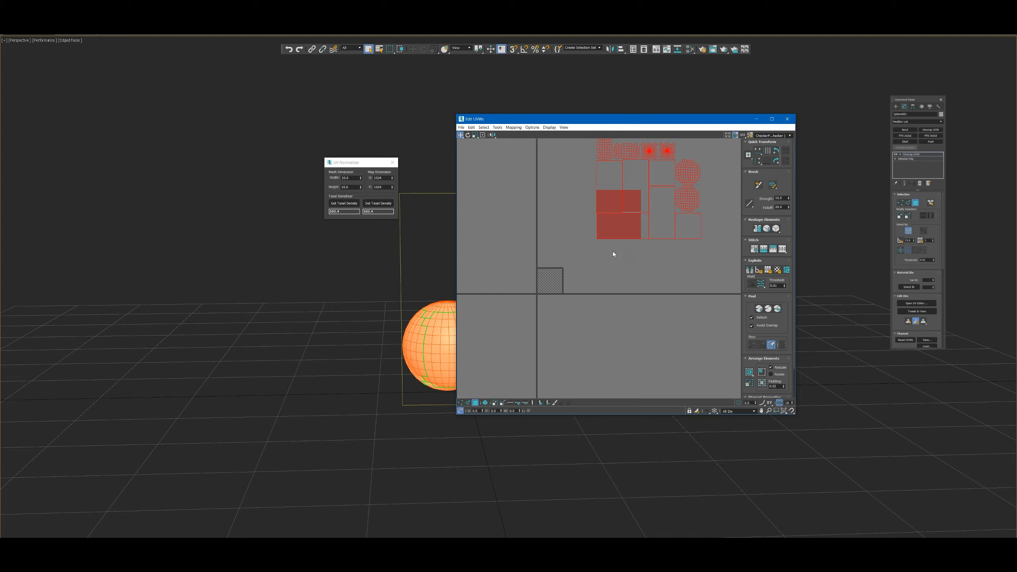
right_click(609, 245)
left_click(625, 256)
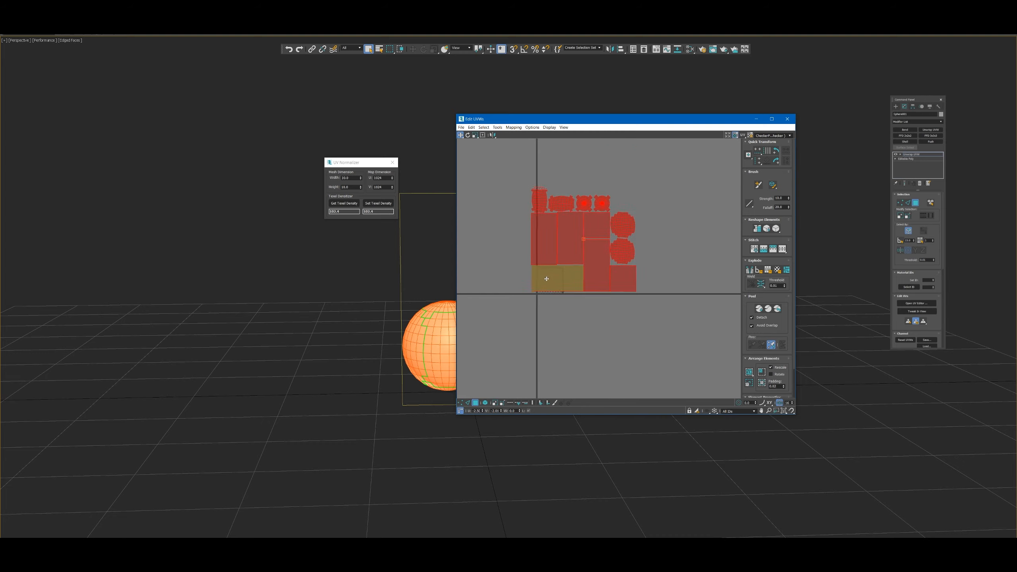
scroll(550, 279, "up", 7)
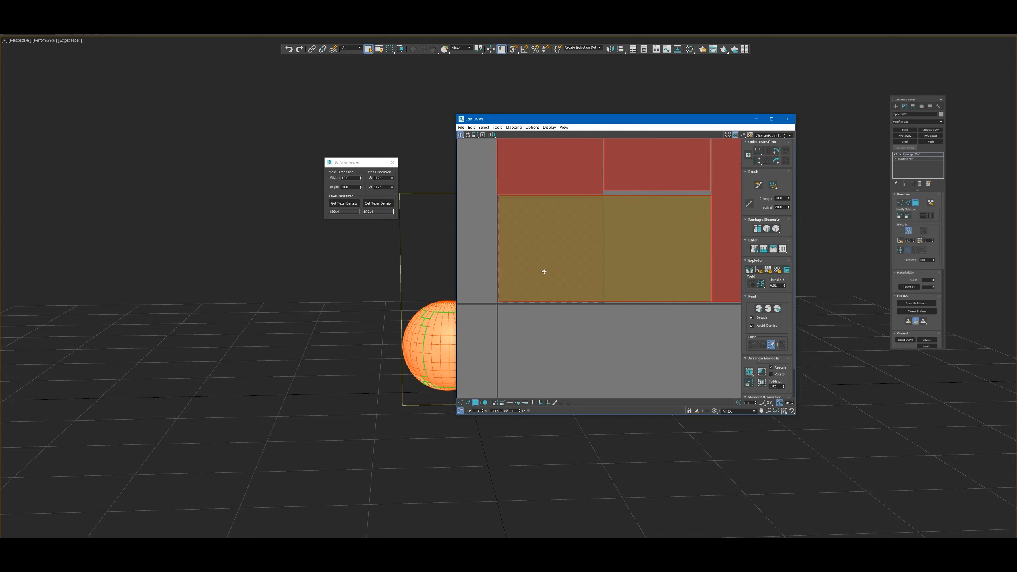
middle_click_drag(561, 268, 562, 272)
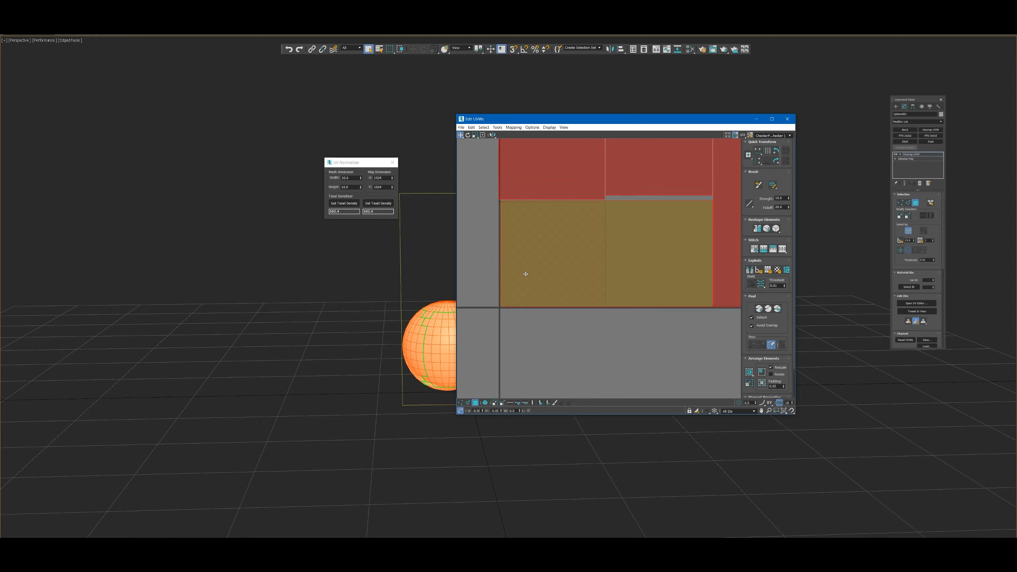